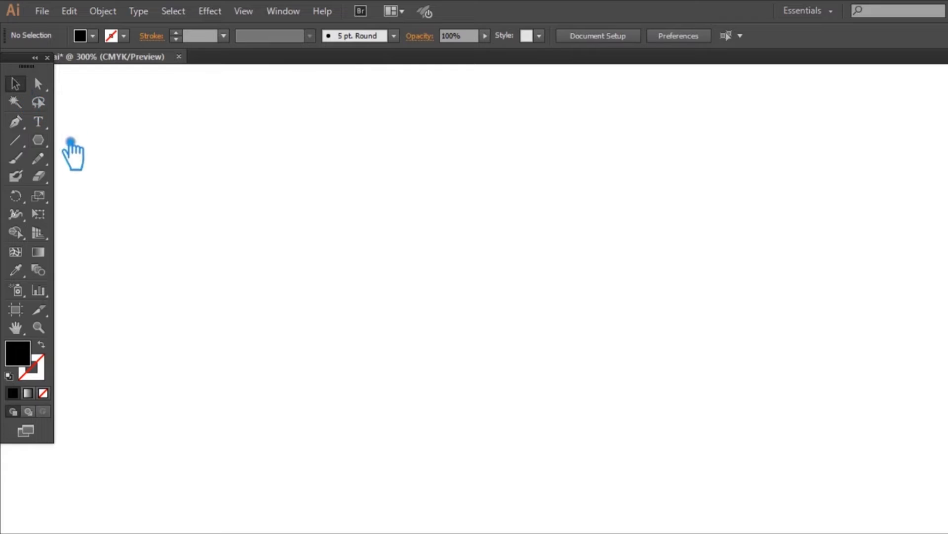
Step: Draw a black hexagon, rotate it 90° so a point faces up, and centre it
left_click_drag(272, 233, 446, 327)
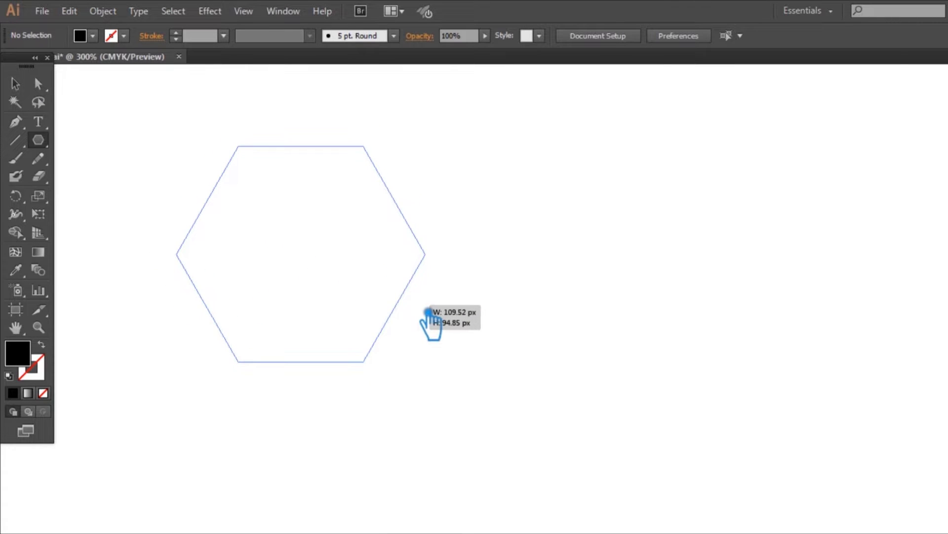
left_click_drag(447, 327, 428, 321)
left_click(15, 84)
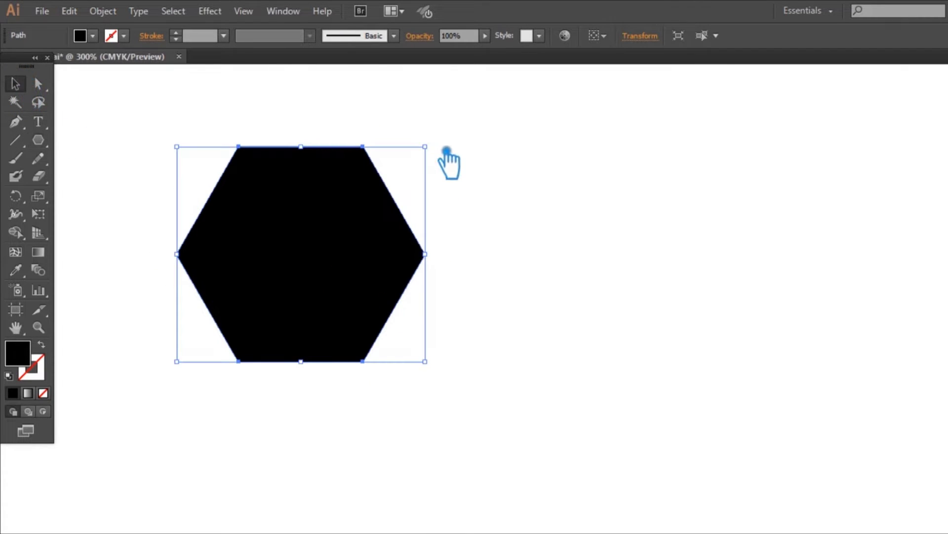
left_click_drag(447, 150, 419, 357)
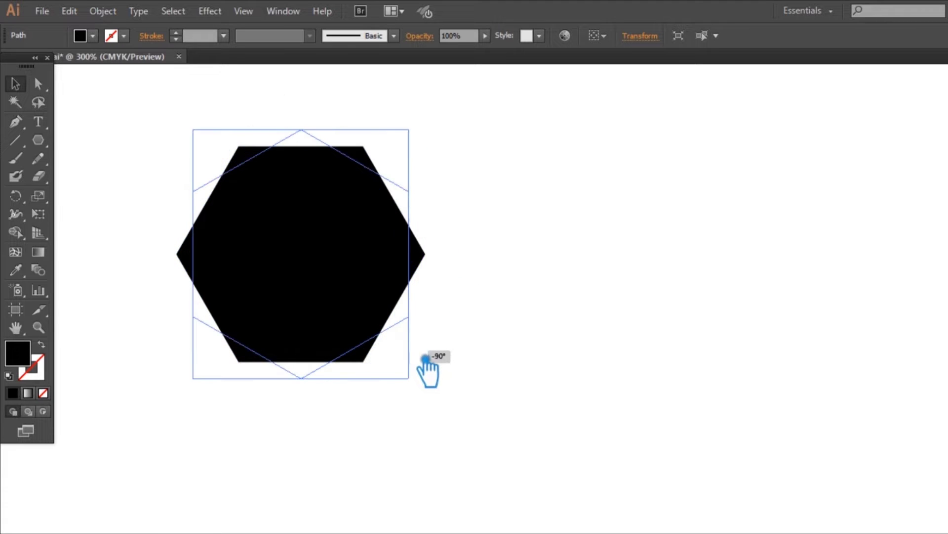
left_click_drag(346, 275, 509, 336)
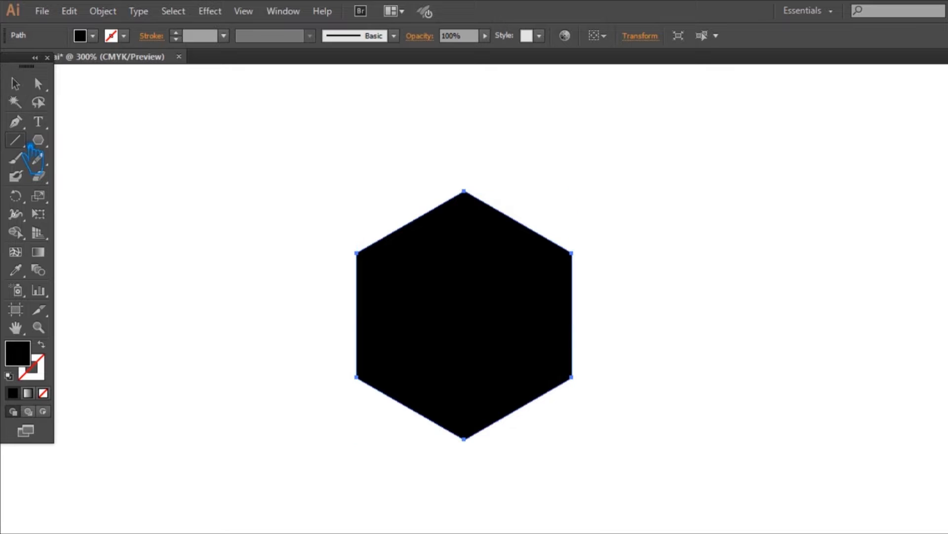
key("ctrl+shift+a")
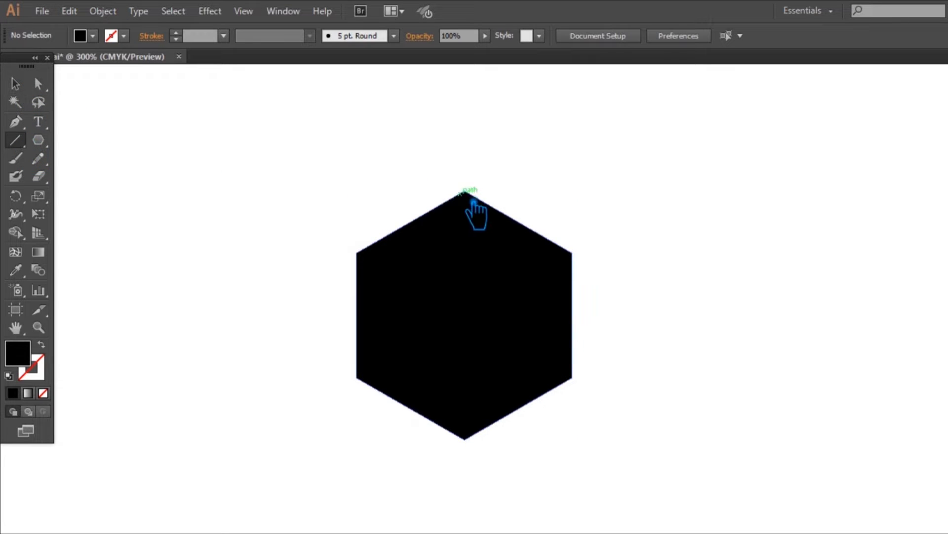
Step: Draw three lines through the hexagon's opposite corners: one vertical and two diagonals
left_click_drag(465, 191, 467, 440)
left_click_drag(356, 253, 585, 384)
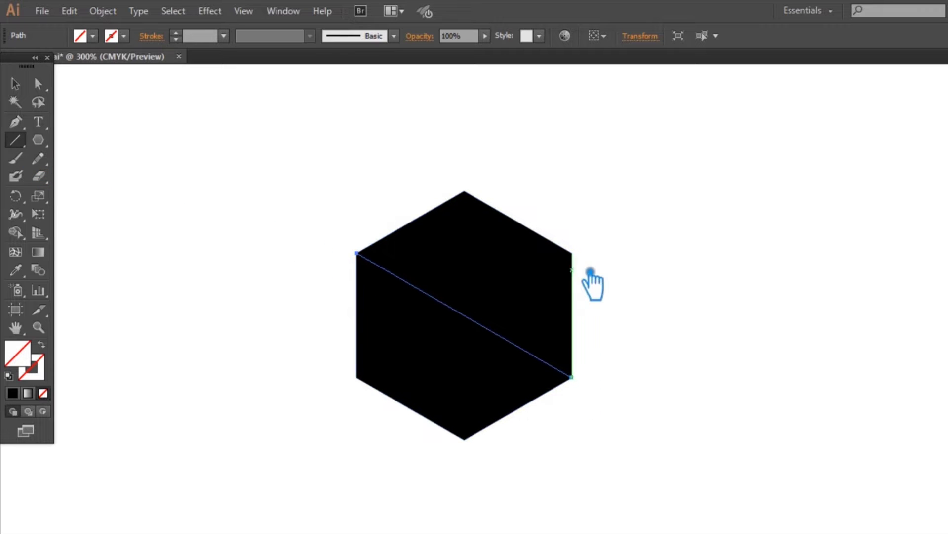
mouse_move(583, 261)
left_mouse_down()
mouse_move(374, 384)
mouse_move(358, 378)
left_mouse_up()
Step: Select the hexagon with all three lines and bring up the Pathfinder panel
left_click(15, 84)
left_click_drag(612, 451, 333, 206)
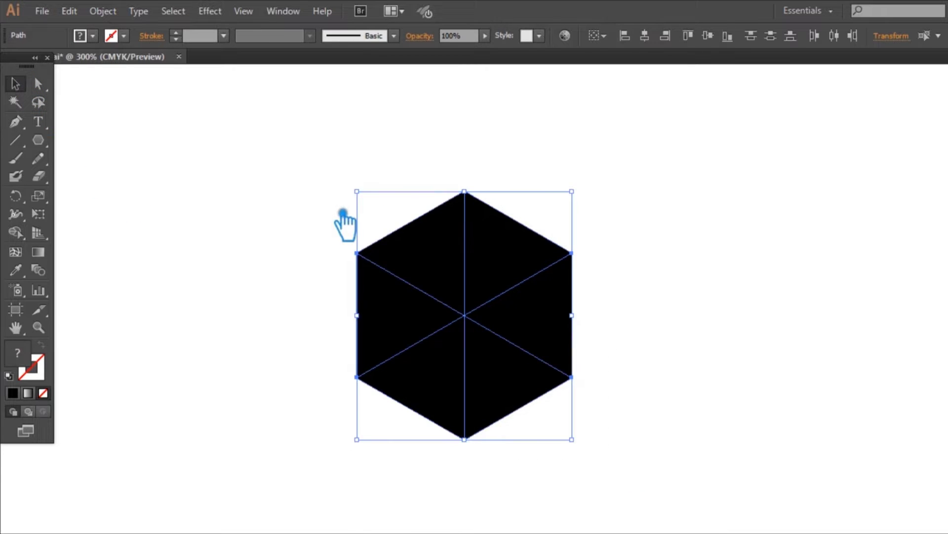
key("ctrl+shift+F9")
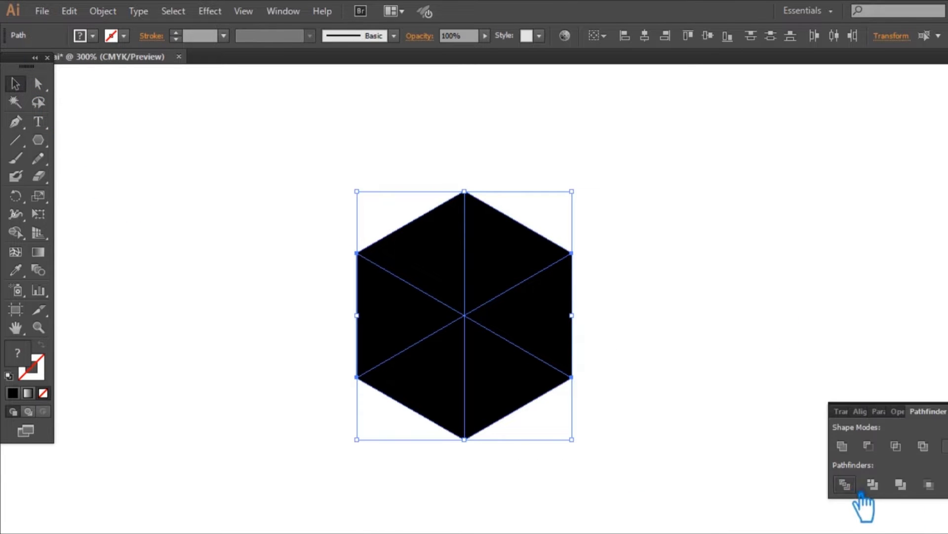
Step: Divide the hexagon along the lines and ungroup the resulting triangle pieces
left_click(846, 484)
left_click(890, 398)
right_click(525, 321)
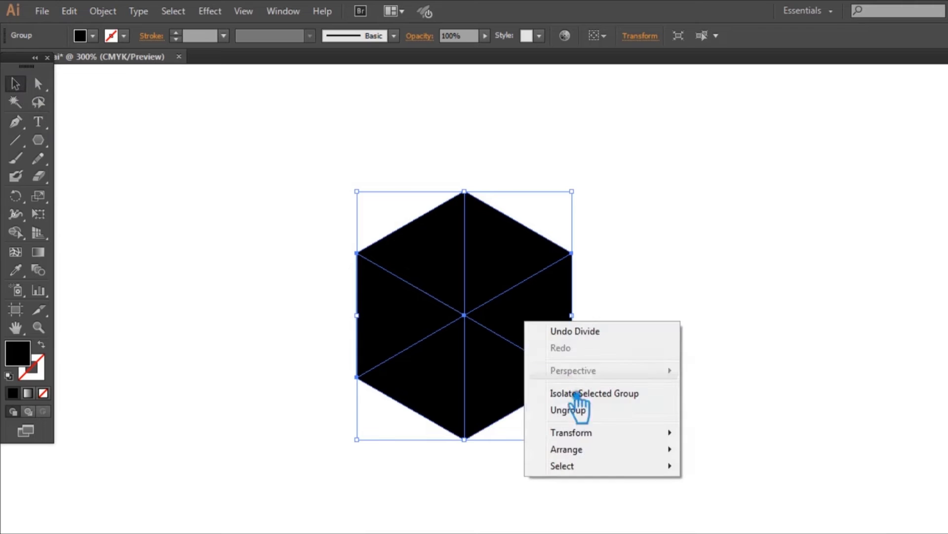
left_click(588, 410)
Step: Unite the two left triangles into the cube's left face
left_click(415, 381)
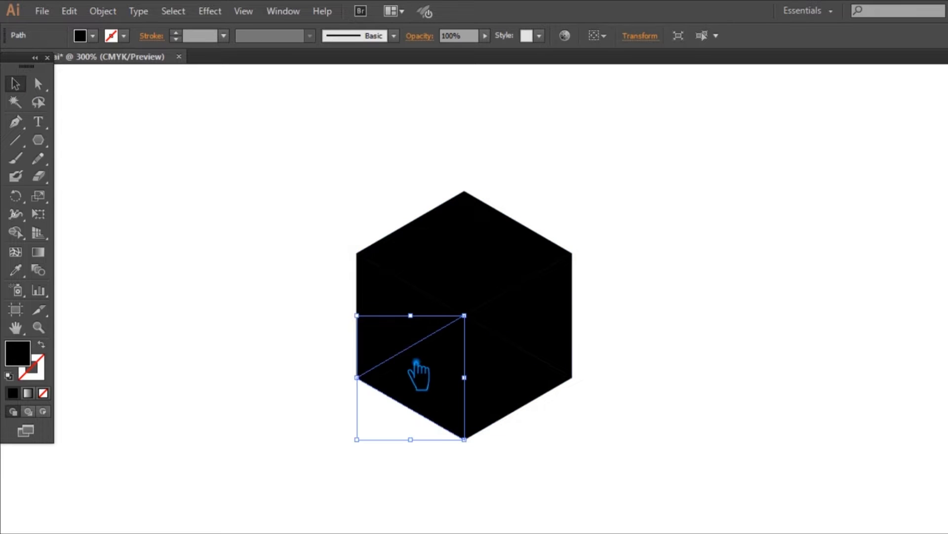
left_click(394, 298, "shift")
key("ctrl+shift+F9")
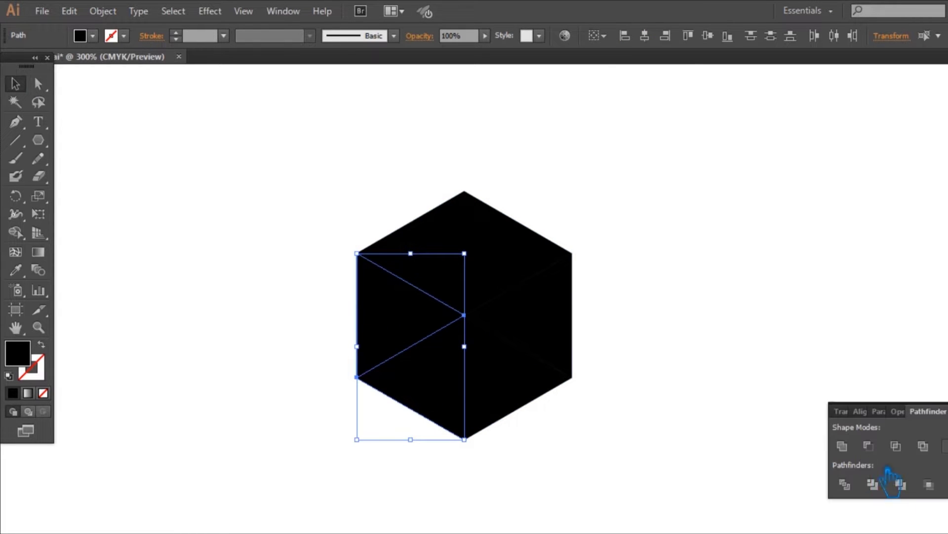
left_click(842, 446)
left_click(608, 356)
Step: Unite the right triangle pair and the top triangle pair into right and top faces
left_click(554, 366)
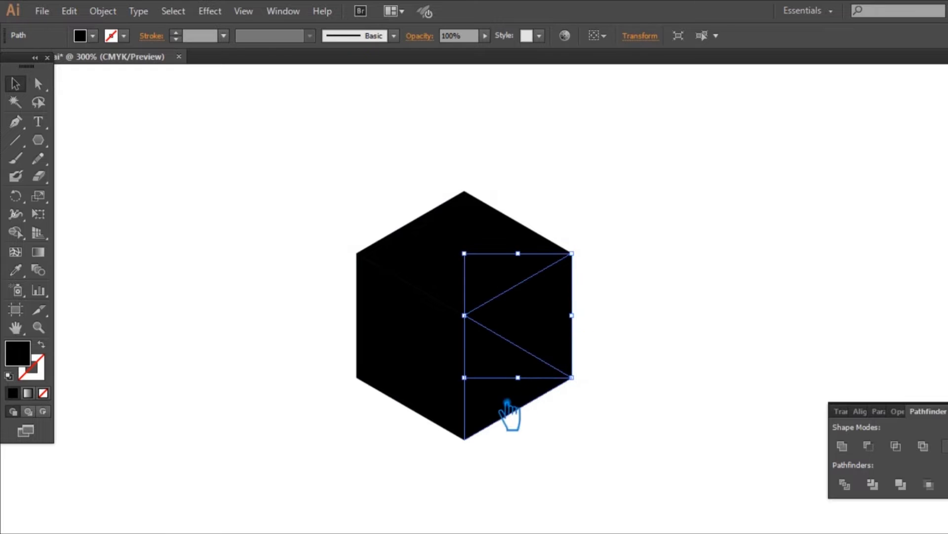
left_click(507, 404, "shift")
left_click(859, 453)
left_click(494, 256)
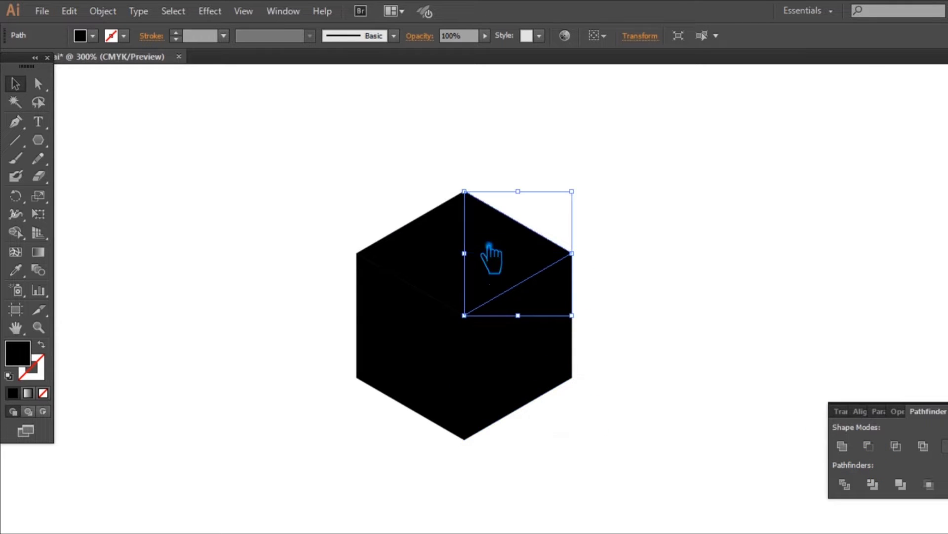
left_click(447, 254, "shift")
left_click(842, 445)
left_click(774, 322)
Step: Select the left face, open its fill Color Picker, and close it unchanged
left_click(459, 343)
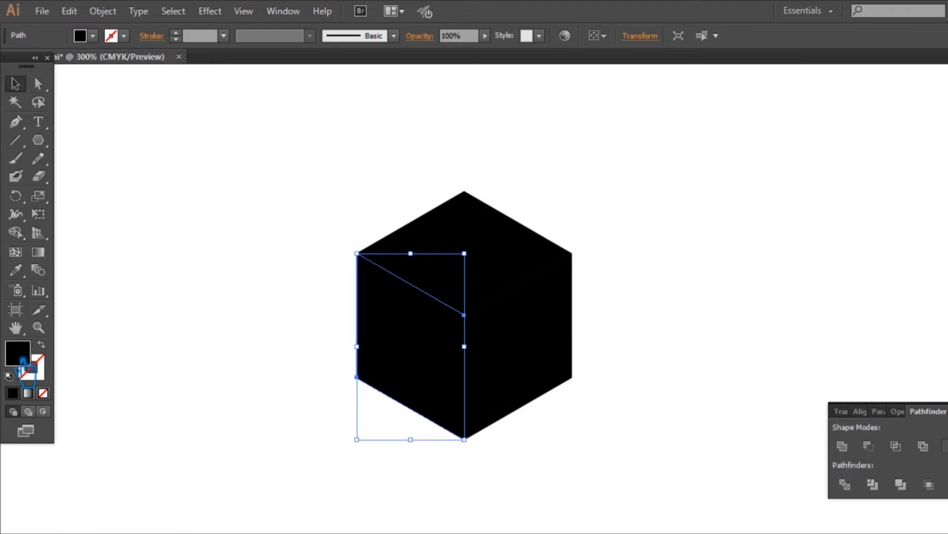
double_click(18, 353)
left_click(804, 205)
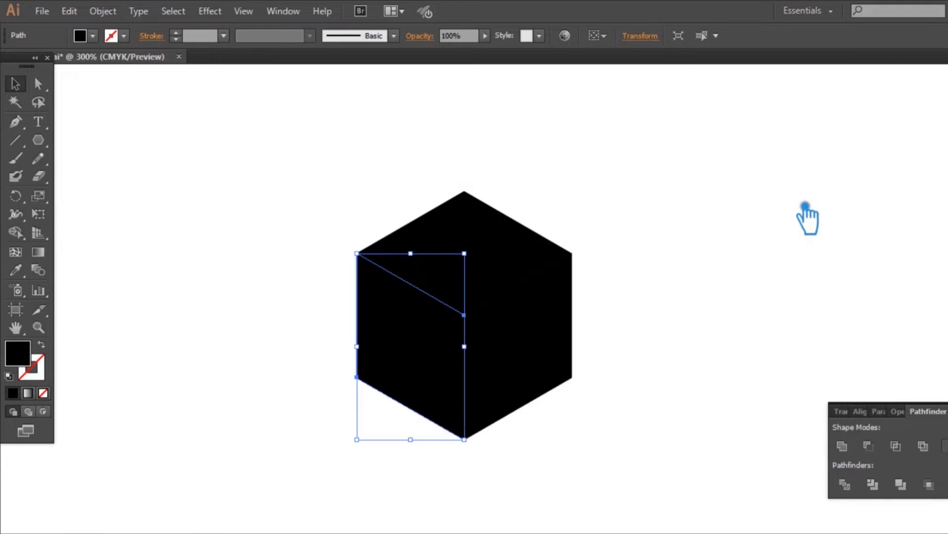
left_click(806, 204)
left_click(435, 358)
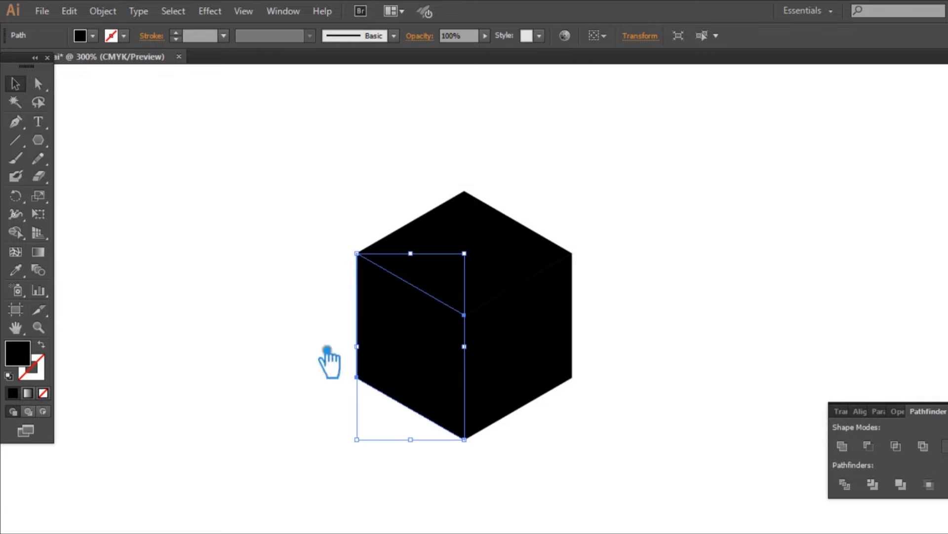
Step: Fill the cube's left face with a dark grey
double_click(18, 358)
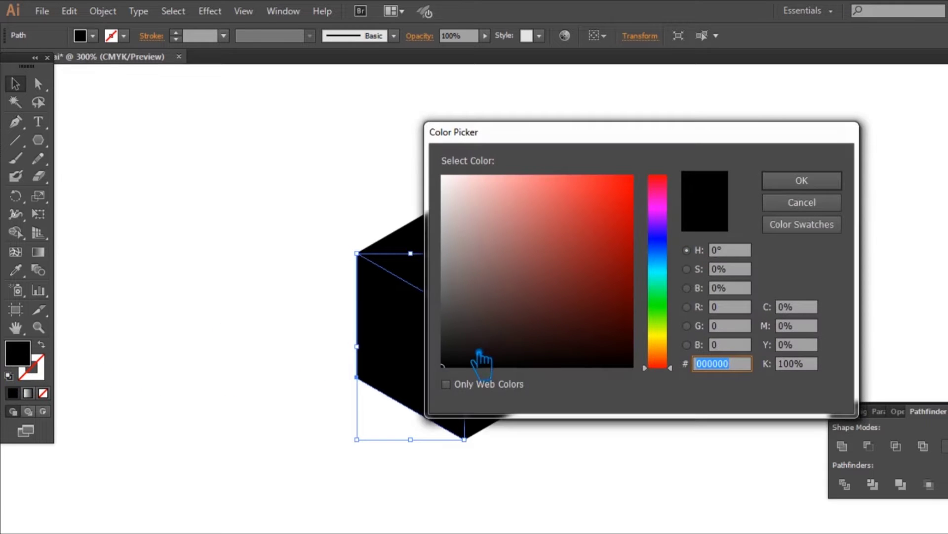
left_click(457, 349)
left_click(481, 336)
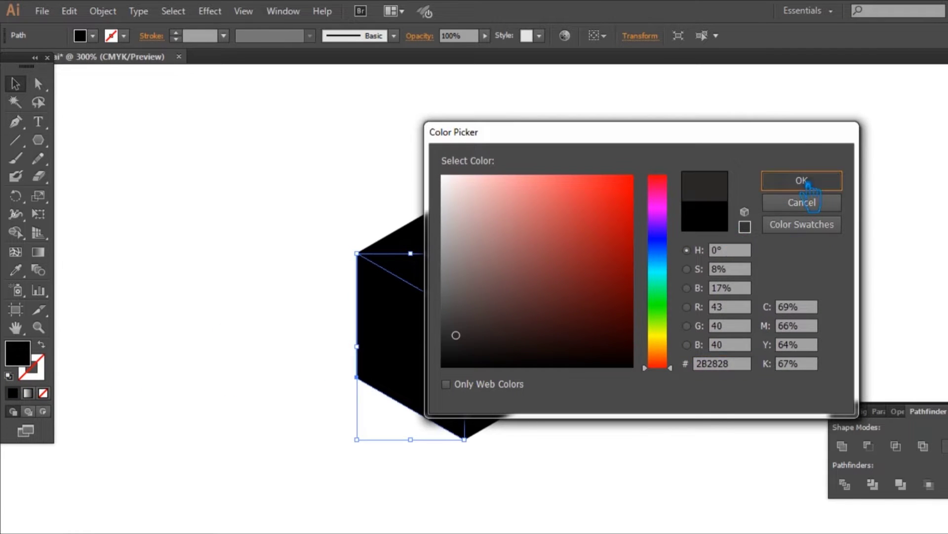
left_click(802, 180)
left_click(783, 205)
Step: Fill the cube's top face with a lighter mid-grey
left_click(513, 261)
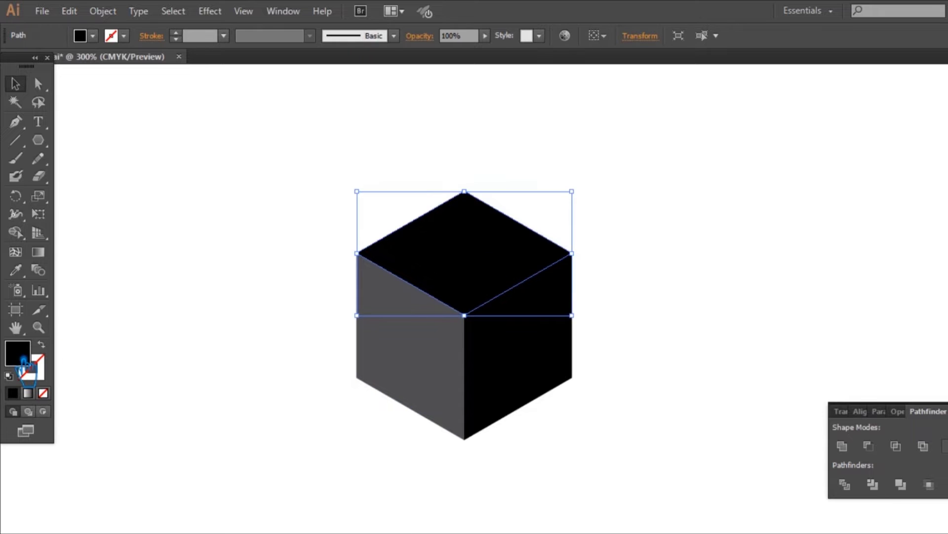
double_click(22, 362)
left_click(451, 305)
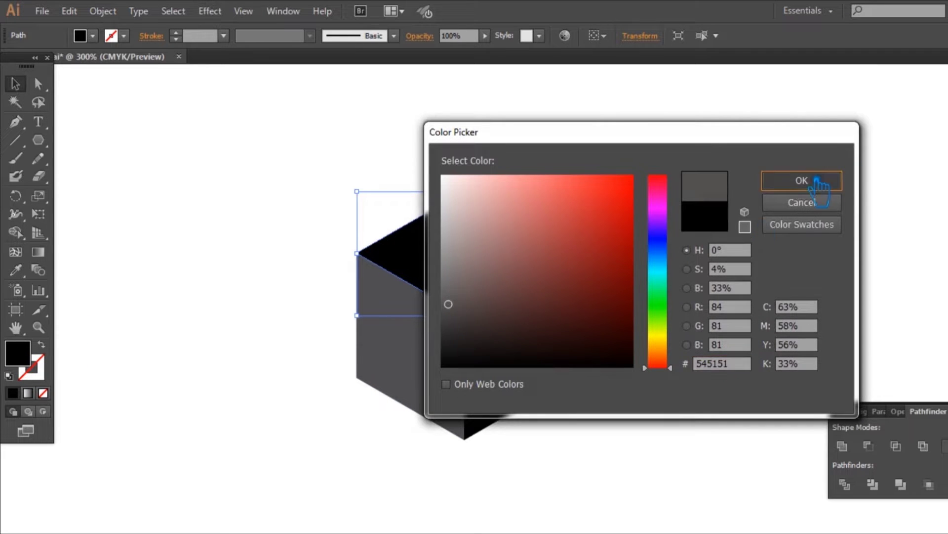
left_click(813, 181)
left_click(156, 140)
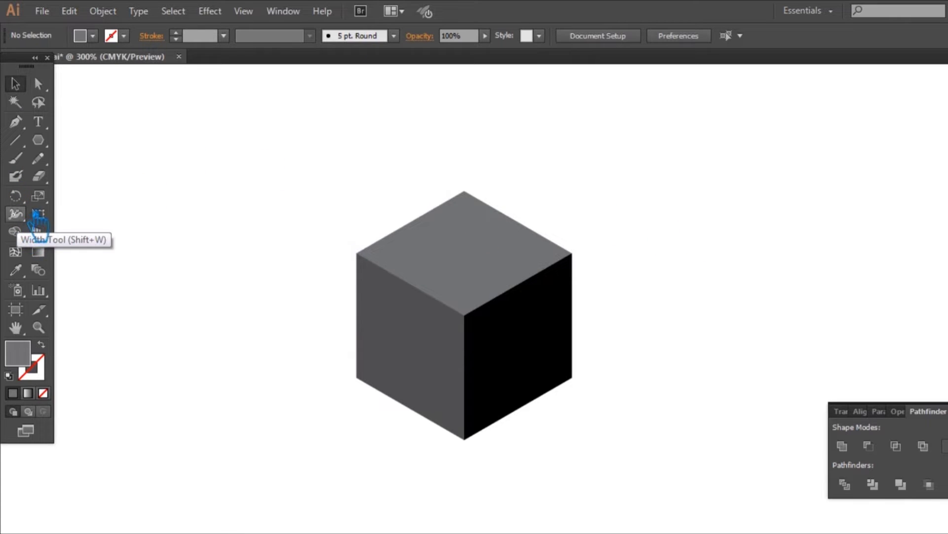
Step: Set up the Line Segment tool with the fill set to none
left_click(15, 196)
left_click(39, 207)
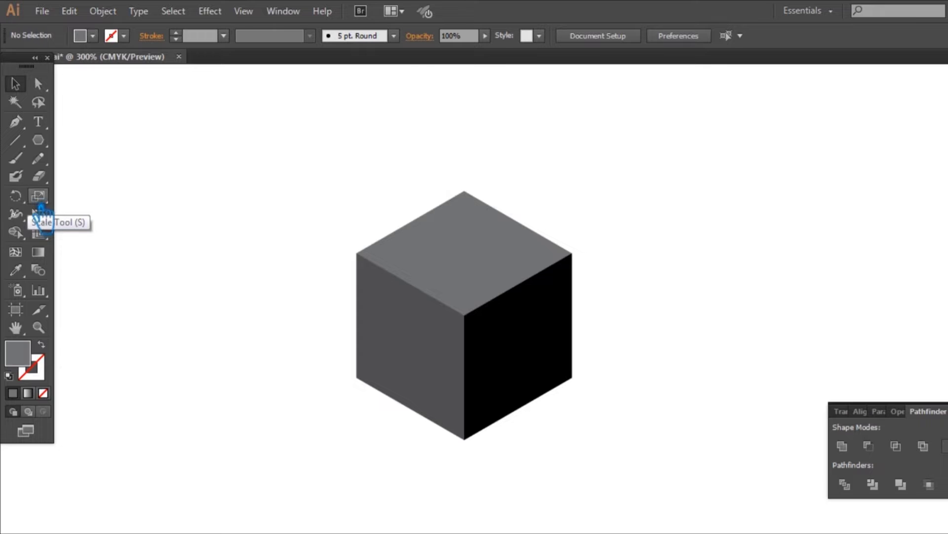
left_click(24, 146)
left_click(43, 393)
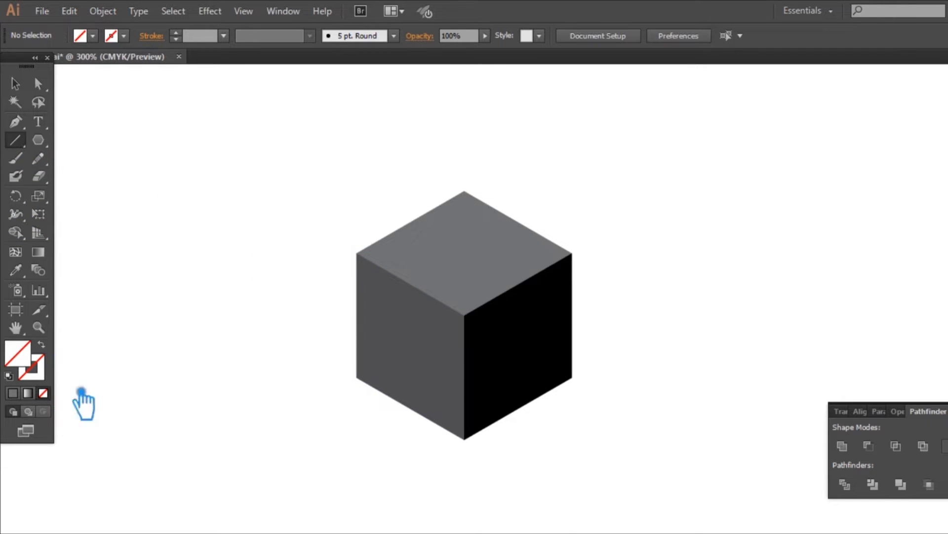
Step: Draw a line along the cube's left edge, then group all three cube faces
left_click_drag(370, 261, 371, 377)
left_click(614, 385)
left_click_drag(663, 448, 388, 222)
right_click(461, 296)
left_click(546, 309)
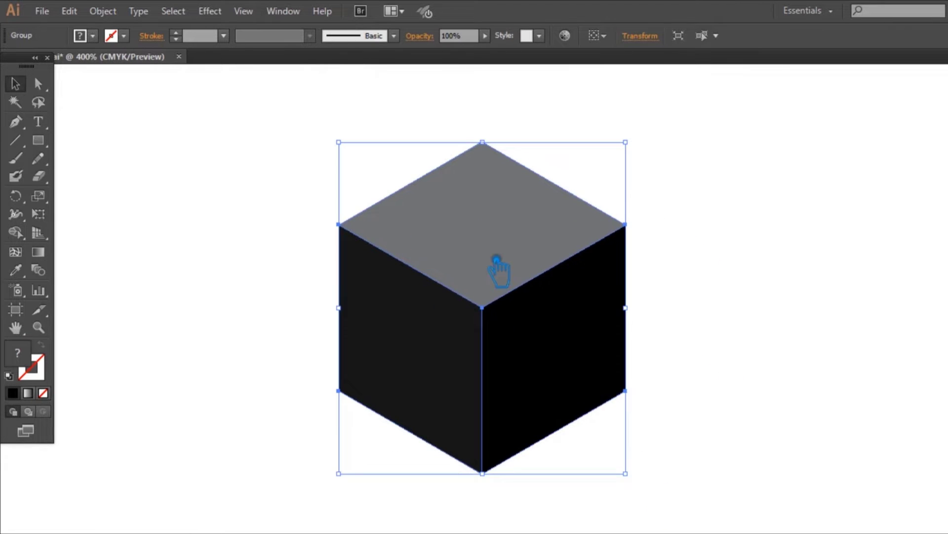
Step: Reflect the grouped cube across the horizontal axis
right_click(494, 252)
left_click(698, 419)
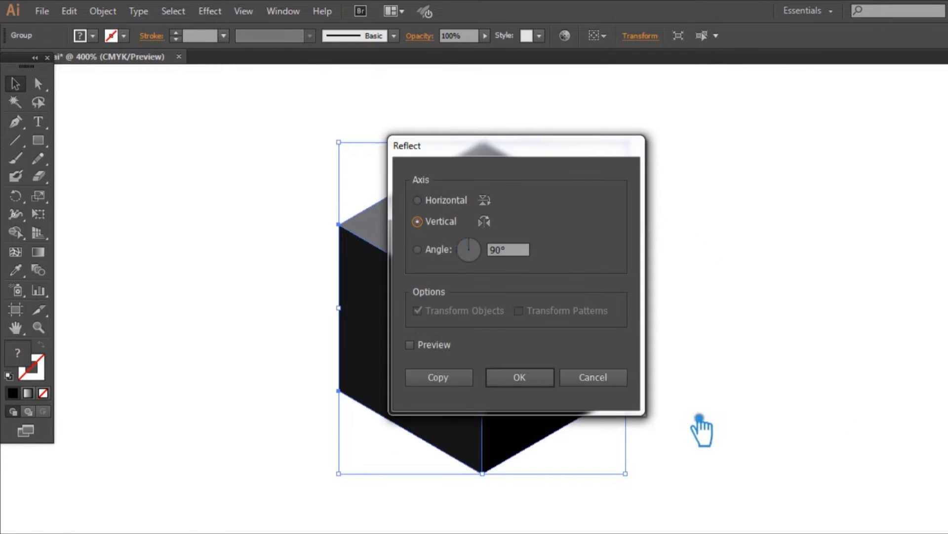
left_click(461, 207)
left_click(545, 386)
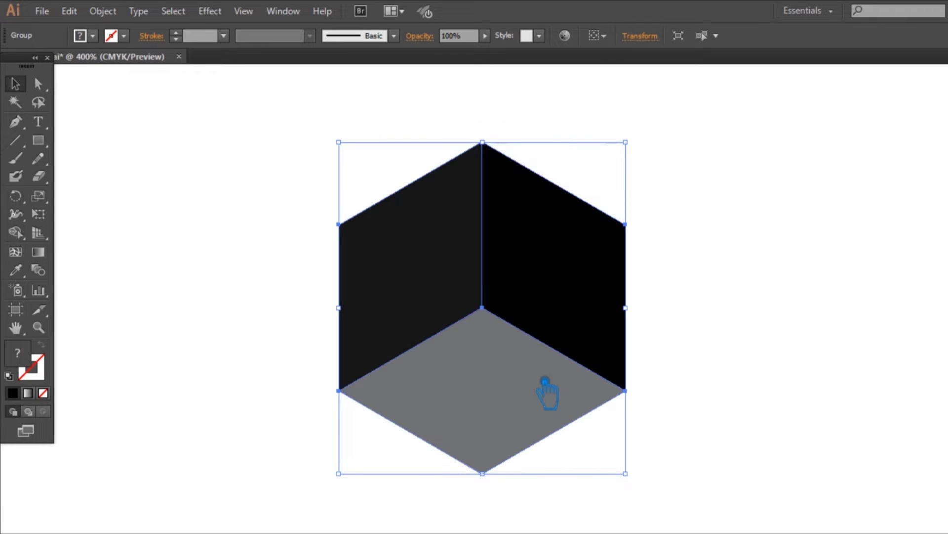
Step: Add a reflected copy and scale it down into a small cube inside the room
right_click(528, 266)
left_click(740, 424)
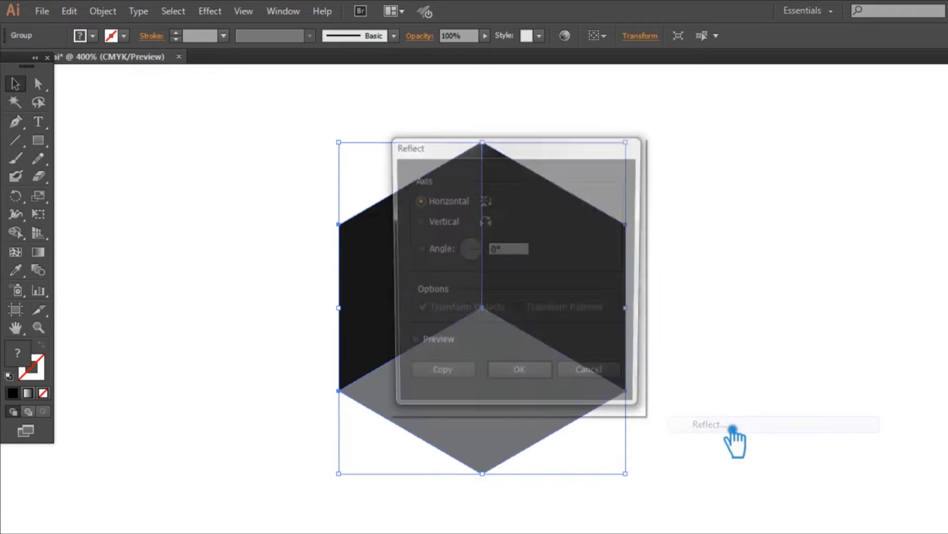
left_click(446, 386)
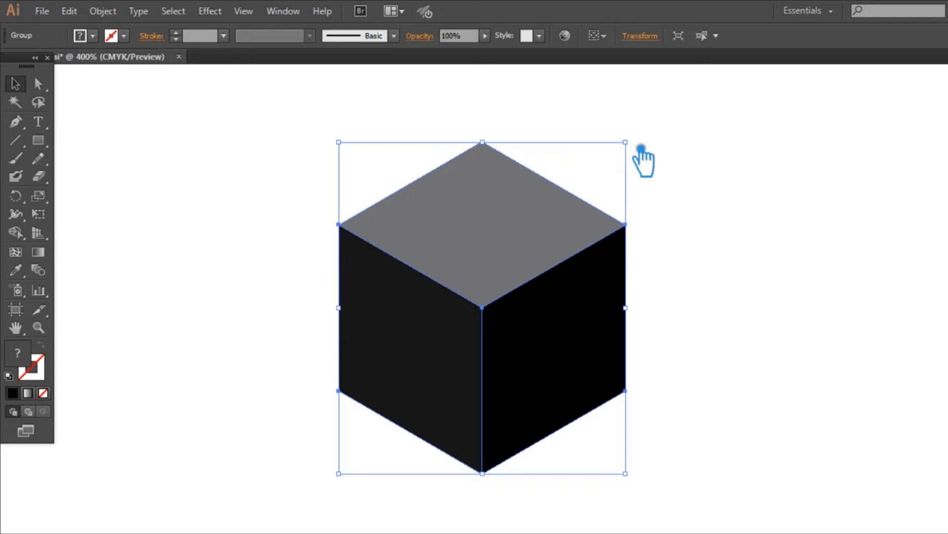
mouse_move(641, 148)
left_mouse_down()
mouse_move(427, 424)
mouse_move(514, 324)
left_mouse_up()
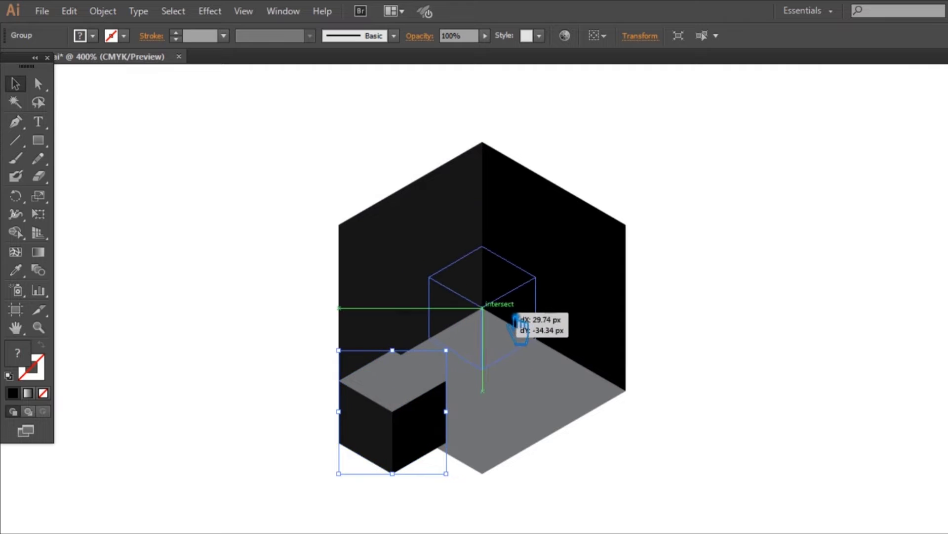
left_click(789, 285)
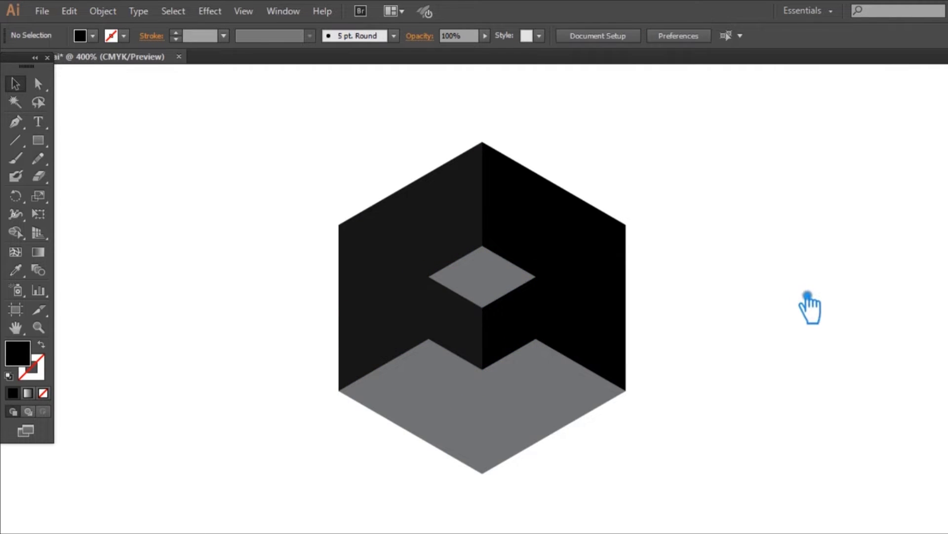
Step: Ungroup the room and give the grey floor the walls' black fill
right_click(527, 399)
left_click(659, 331)
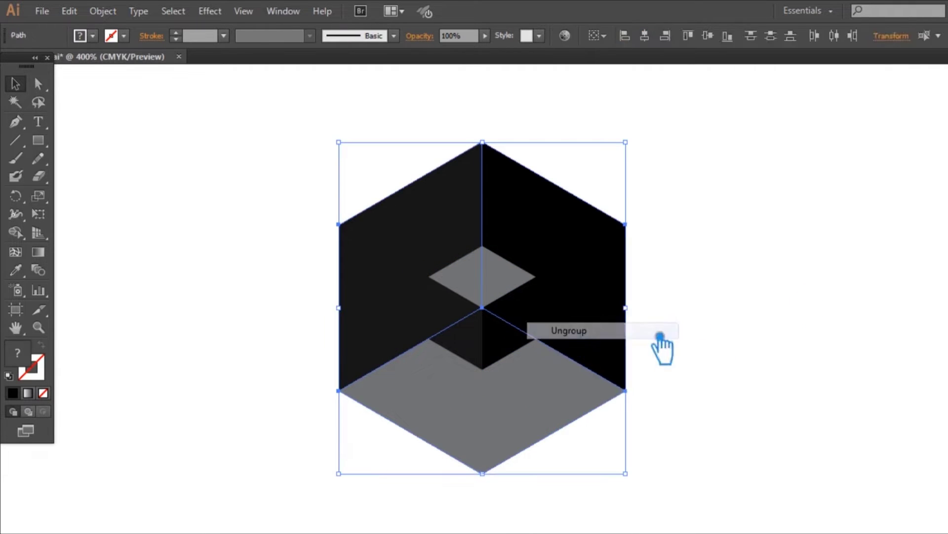
left_click(514, 430)
key("i")
left_click(570, 272)
key("v")
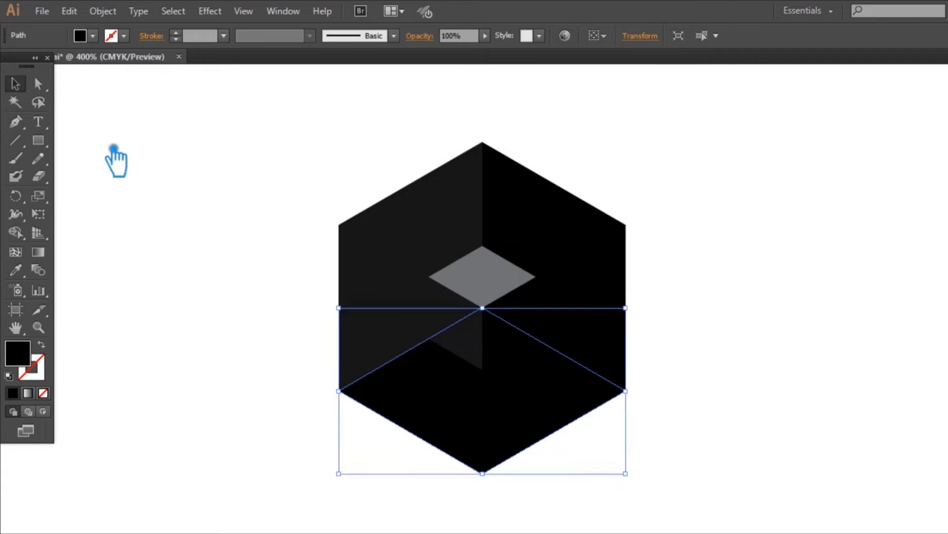
left_click(114, 151)
Step: Recolour the left wall dark purple, 5E0D5E
left_click(353, 243)
key("i")
left_click(512, 430)
left_click_drag(851, 249, 846, 190)
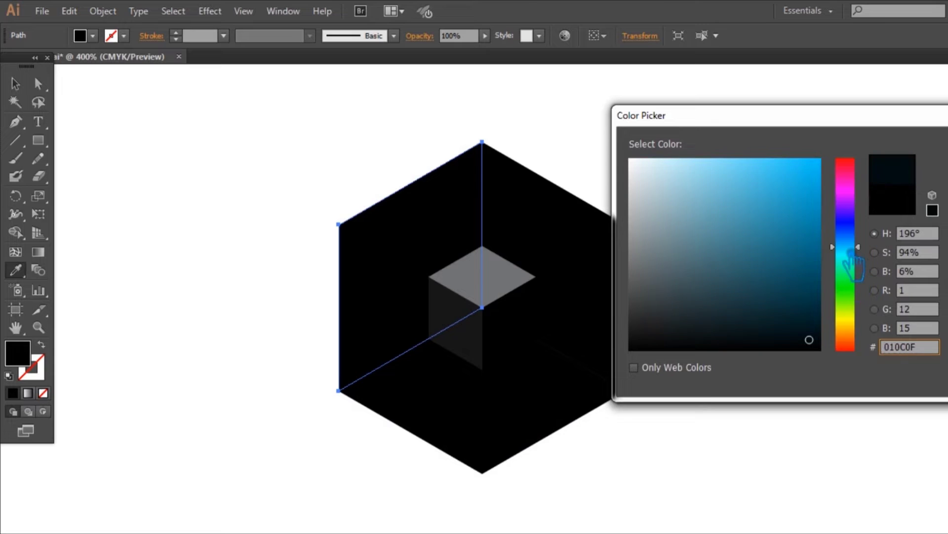
left_click(796, 280)
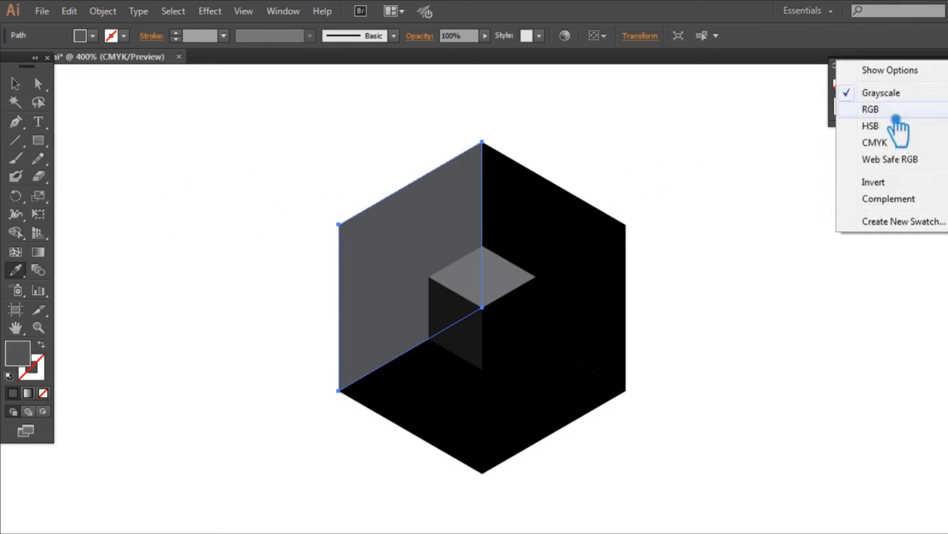
left_click(897, 121)
left_click(16, 84)
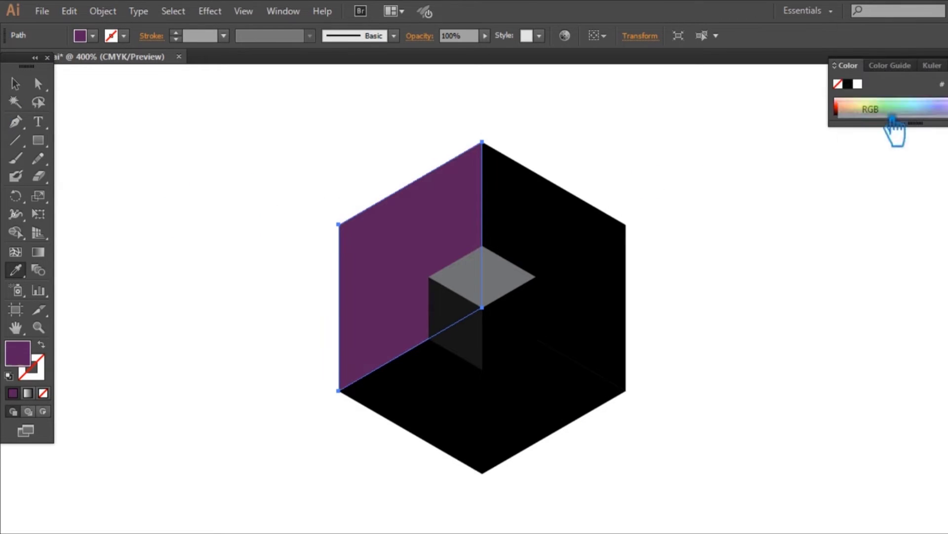
Step: Copy the left wall's purple onto the floor with the Eyedropper
left_click(483, 425)
key("i")
left_click(371, 271)
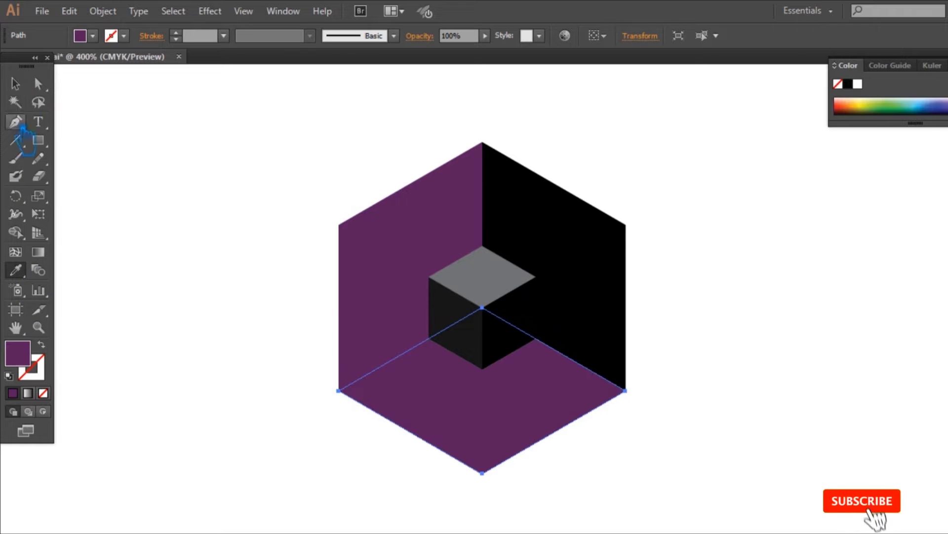
key("ctrl+shift+a")
Step: Brighten the left wall's purple, adjusting the shade twice
left_click(425, 241)
double_click(24, 353)
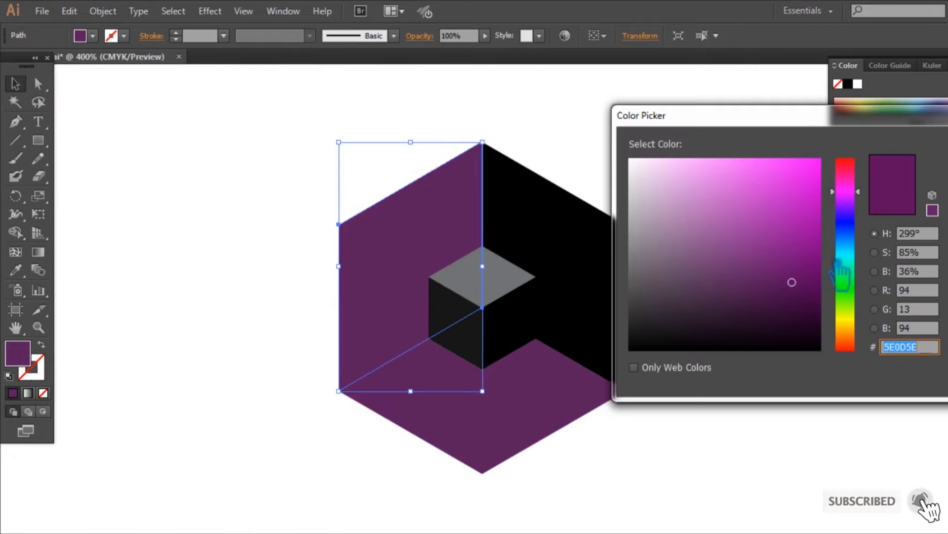
left_click_drag(792, 279, 790, 239)
key("Return")
double_click(18, 353)
left_click(783, 218)
key("Return")
Step: Give the right wall the purple, then lighten its shade
left_click(586, 267)
left_click(16, 270)
left_click(469, 240)
double_click(18, 353)
left_click(815, 210)
key("Return")
key("v")
left_click(211, 179)
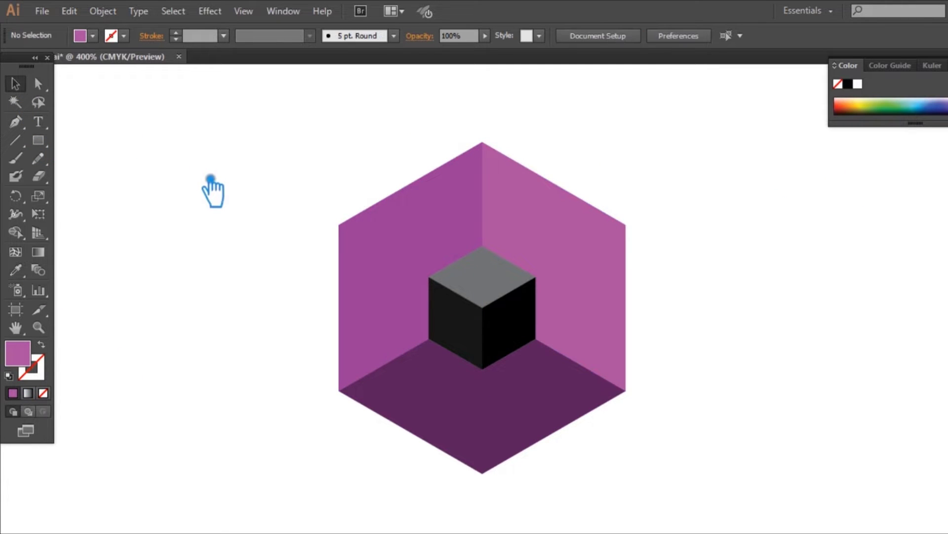
Step: Change the right wall to a bright pink
left_click(588, 266)
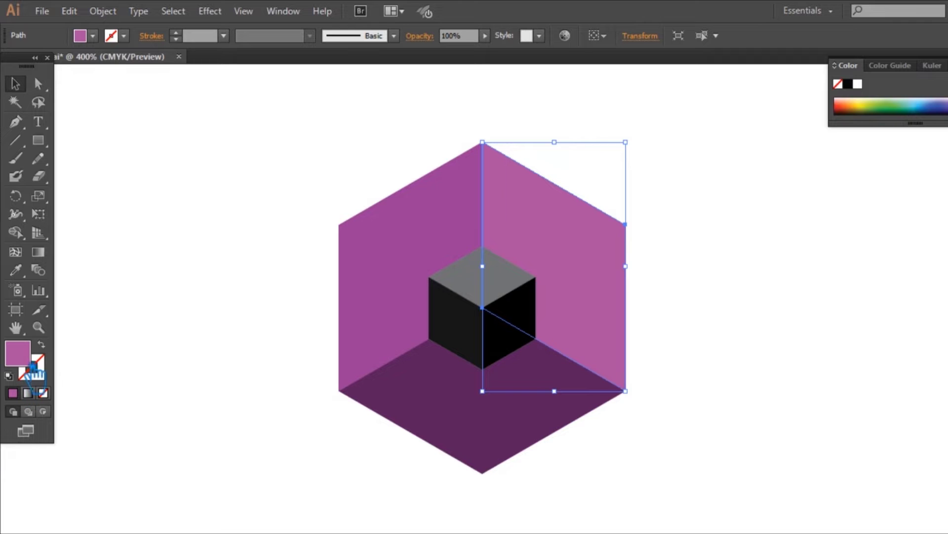
double_click(29, 364)
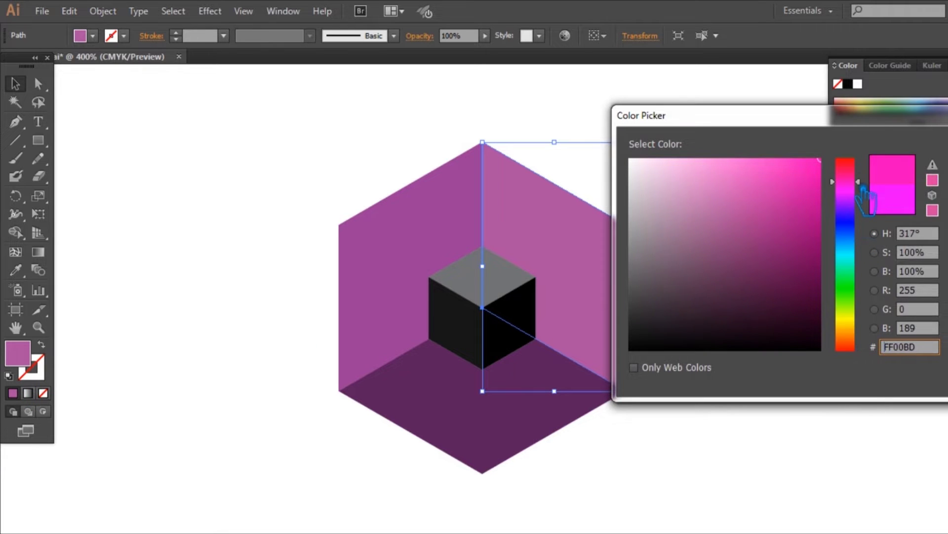
left_click(805, 170)
key("Return")
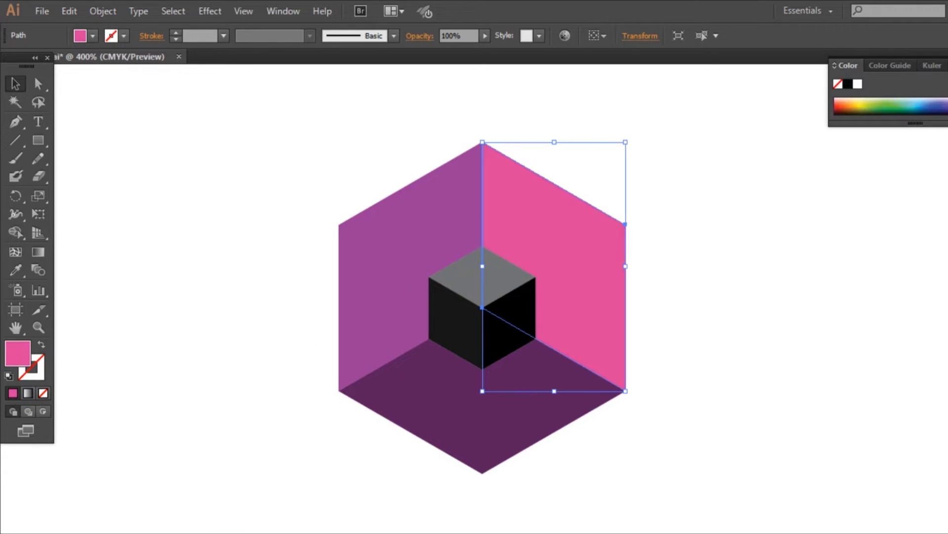
Step: Copy the pink onto the left wall and darken it
left_click(386, 277)
key("i")
left_click(614, 265)
double_click(18, 352)
left_click(807, 206)
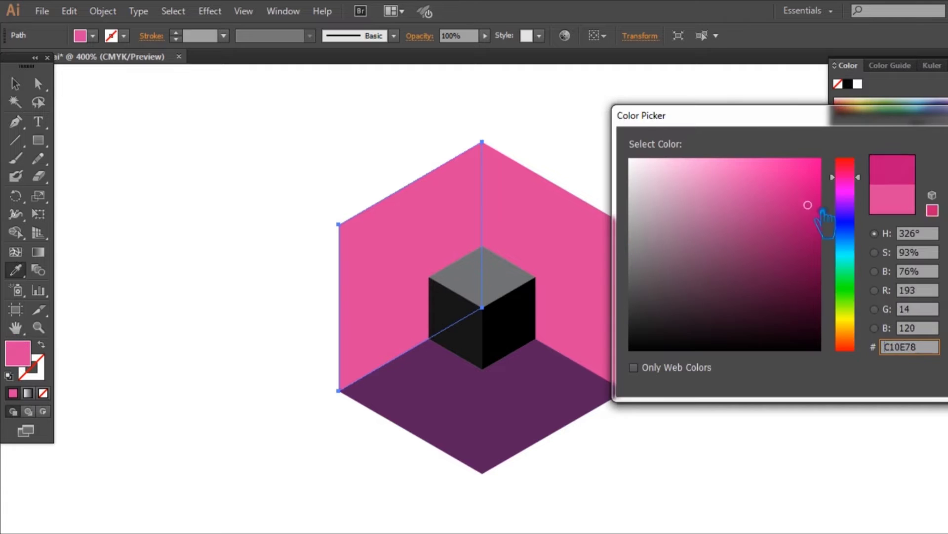
key("Return")
Step: Set the left wall to deep magenta, 770448
left_click(15, 84)
left_click(385, 277)
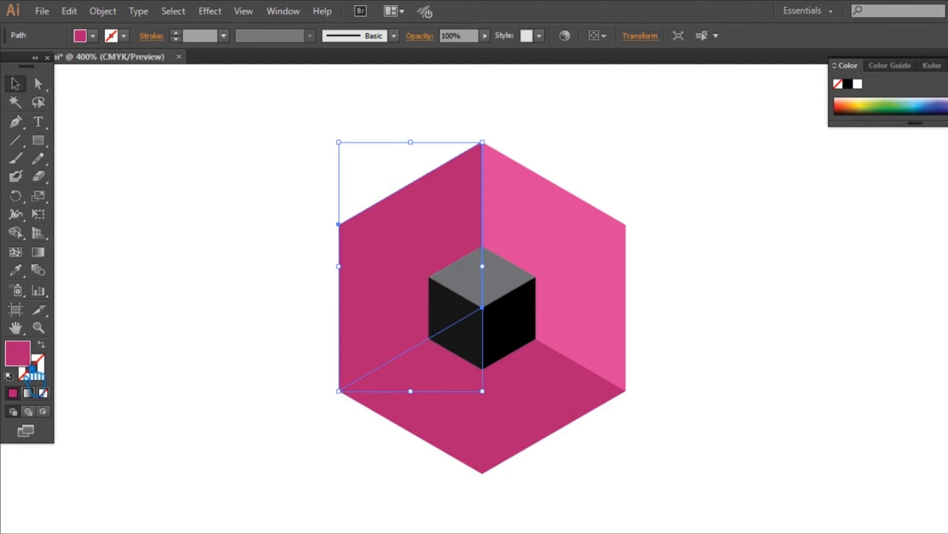
double_click(18, 353)
left_click(815, 260)
key("Return")
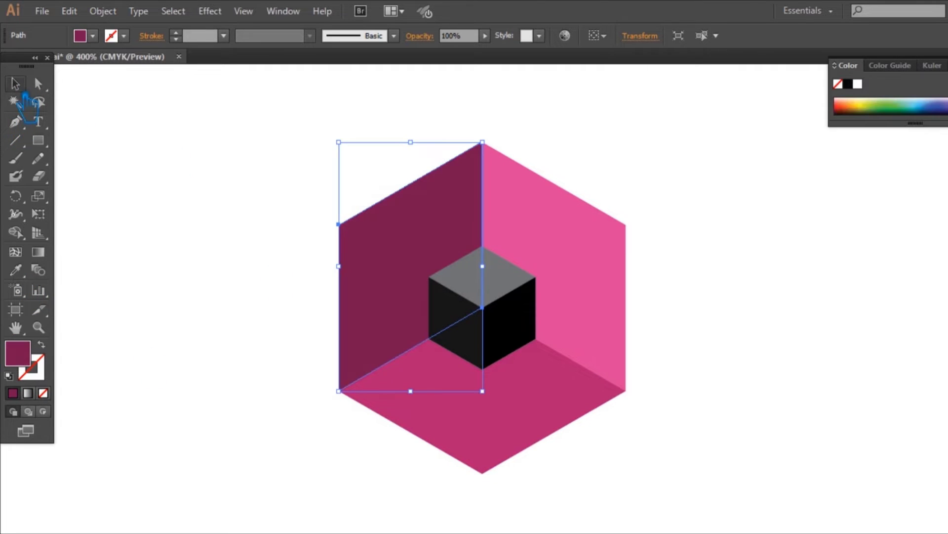
left_click(212, 130)
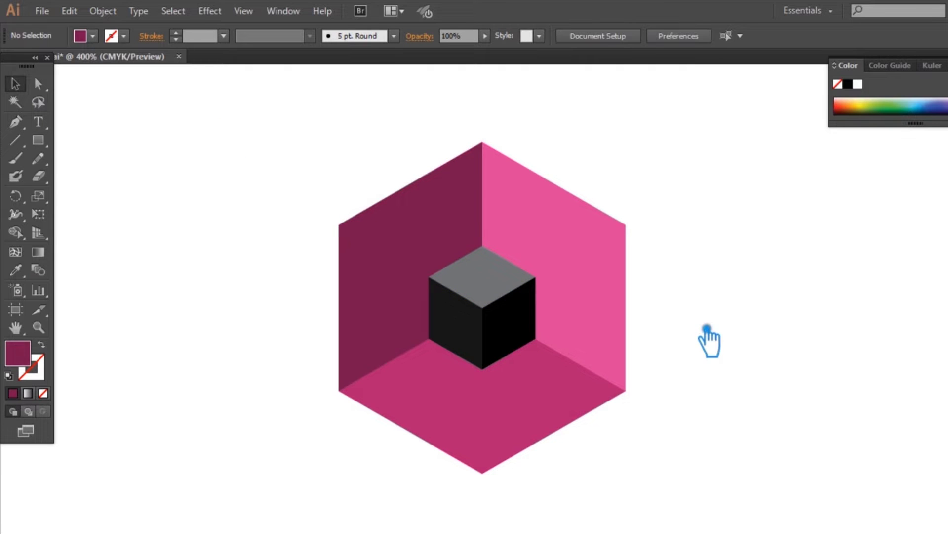
Step: Give the small cube's left face the right wall's light pink, sampling with the Eyedropper
key("v")
left_click(518, 327)
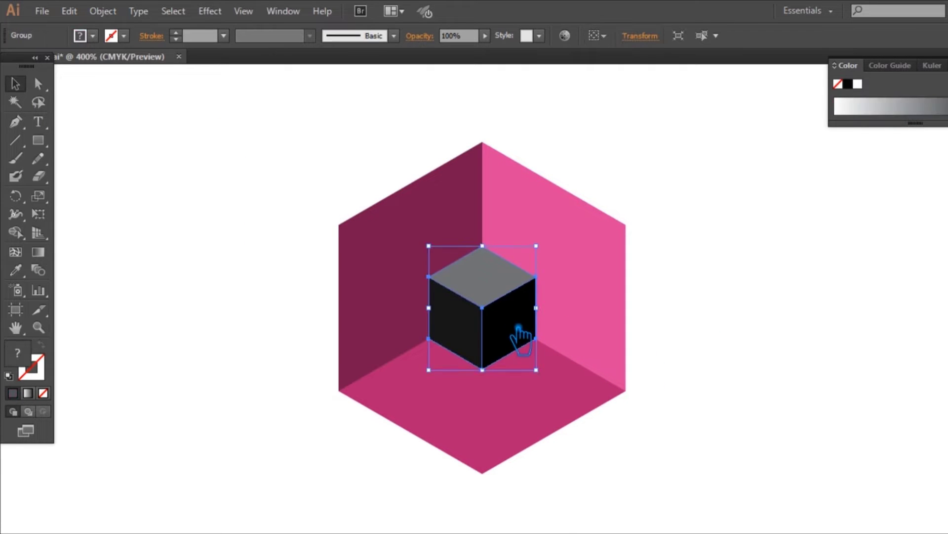
key("a")
left_click(454, 346)
key("i")
left_click(467, 365)
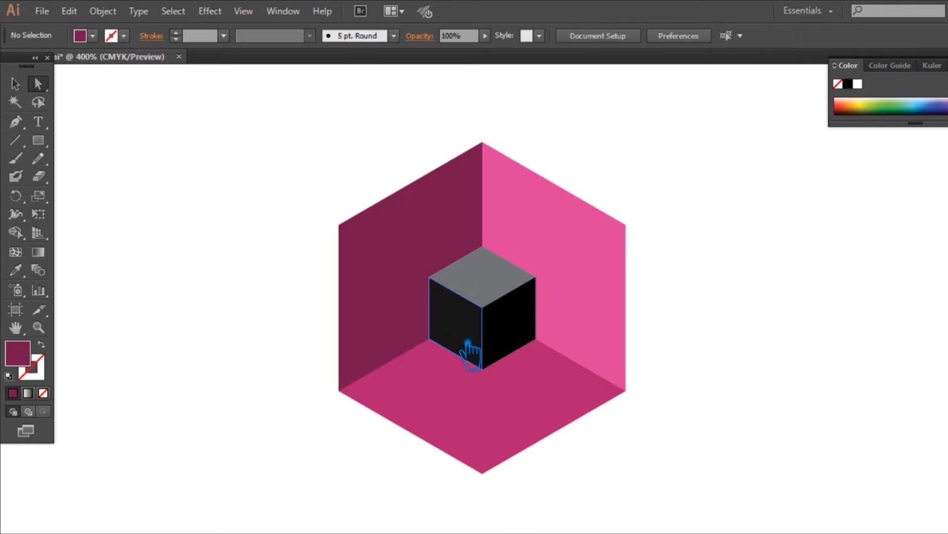
left_click(449, 321, "ctrl")
left_click(354, 390)
left_click(398, 292)
Step: Colour the small cube's top face with the floor pink
left_click(592, 263)
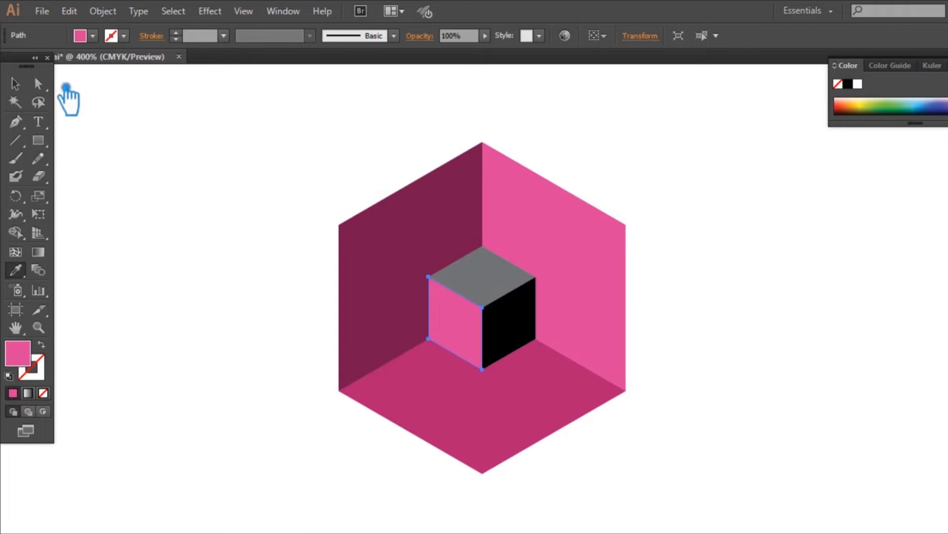
left_click(38, 84)
left_click(492, 284)
left_click(16, 270)
Step: Colour the small cube's right face with the left wall's deep magenta
left_click(485, 417)
left_click(540, 337, "ctrl")
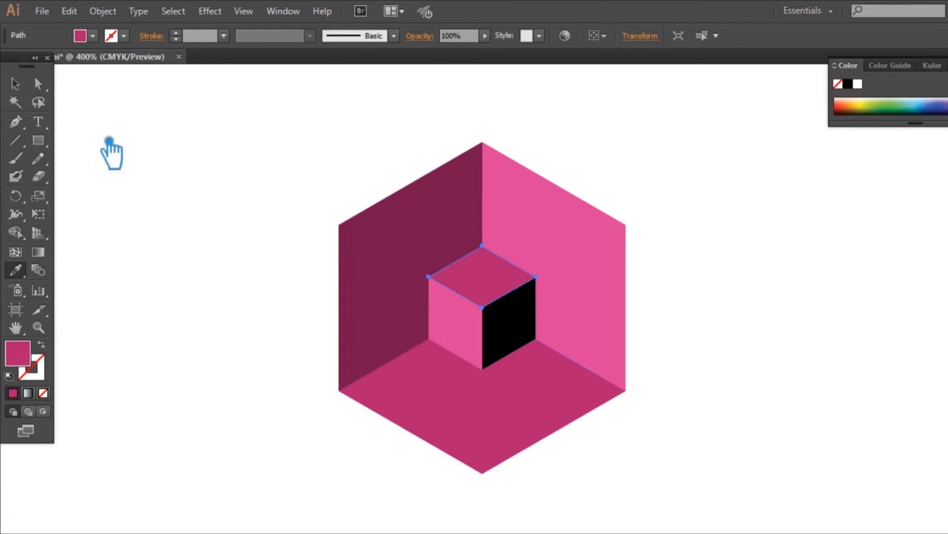
left_click(360, 246)
key("v")
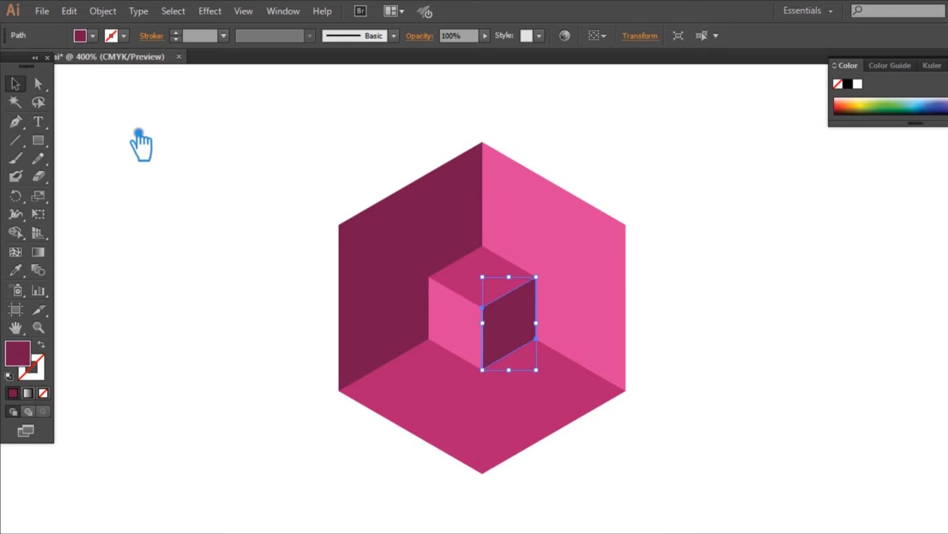
left_click(163, 153)
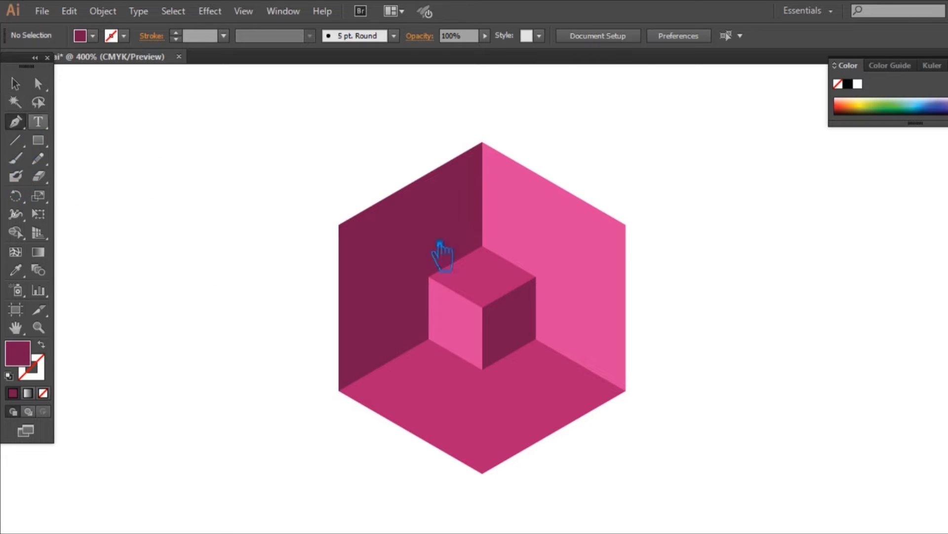
Step: Draw a closed shadow shape from the cube's corner to the room's lower-left corner
left_click(428, 276)
left_click(339, 390)
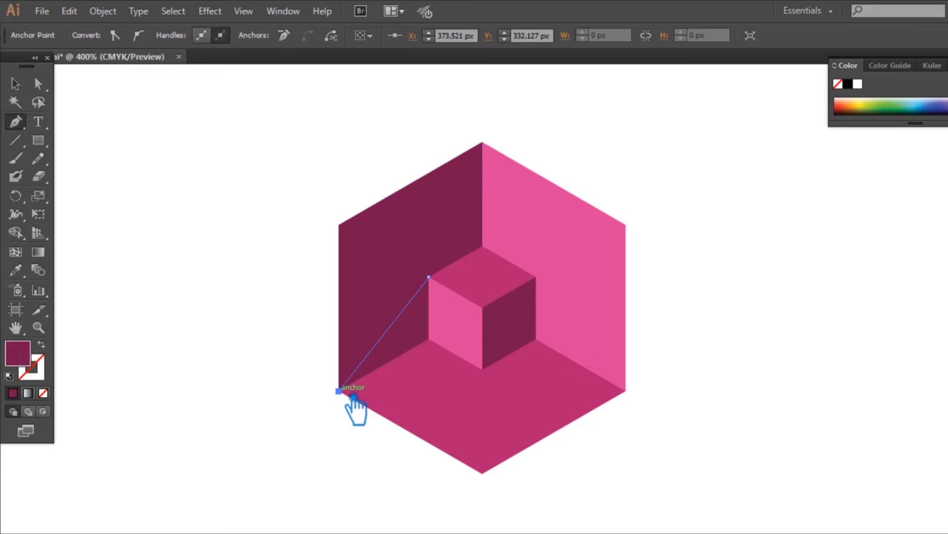
left_click(482, 371)
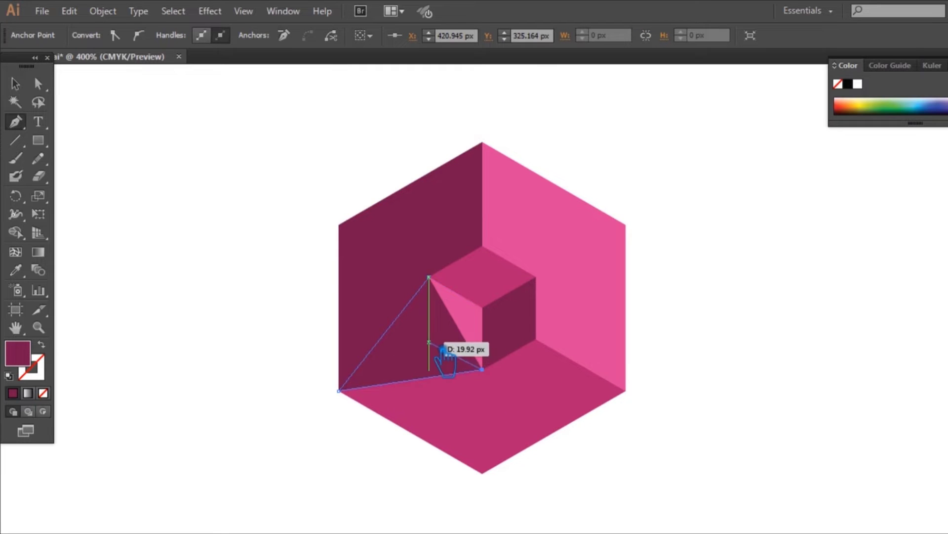
left_click(428, 341)
left_click(428, 277)
Step: Fill the shadow shape with dark maroon #2b1620 and deselect it
left_click(15, 84)
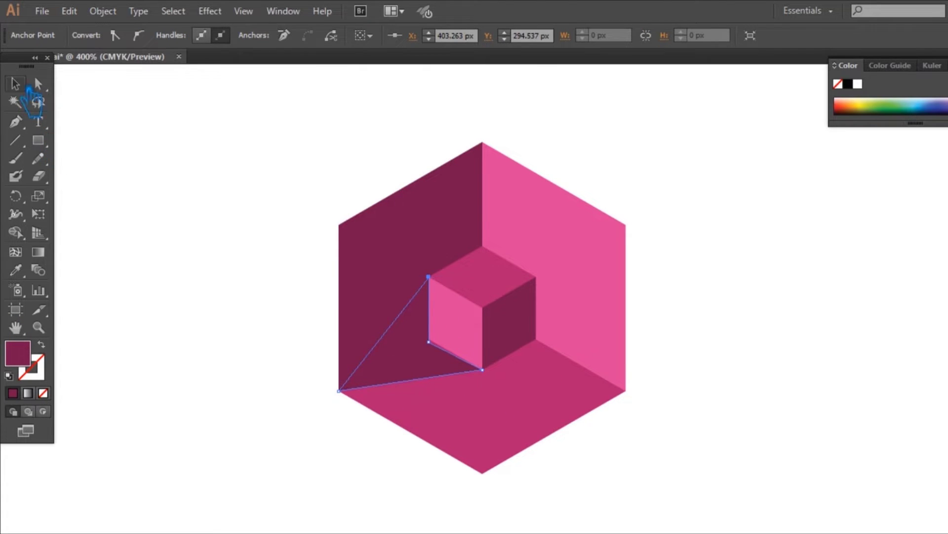
double_click(18, 353)
type("2b1620")
key("Return")
left_click(175, 159)
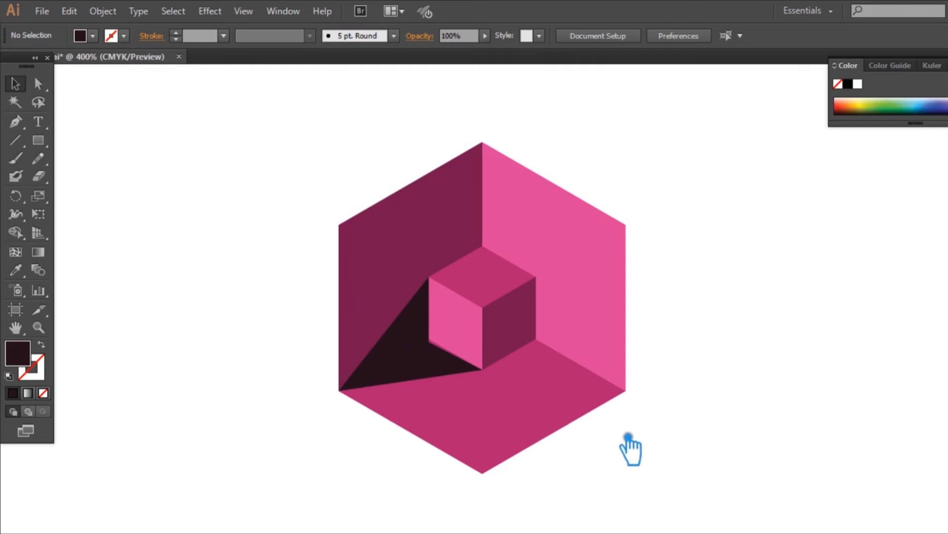
Step: Zoom in to inspect the shadow's corner point at the cube, then zoom back out
key("ctrl+plus")
key("ctrl+plus")
key("ctrl+plus")
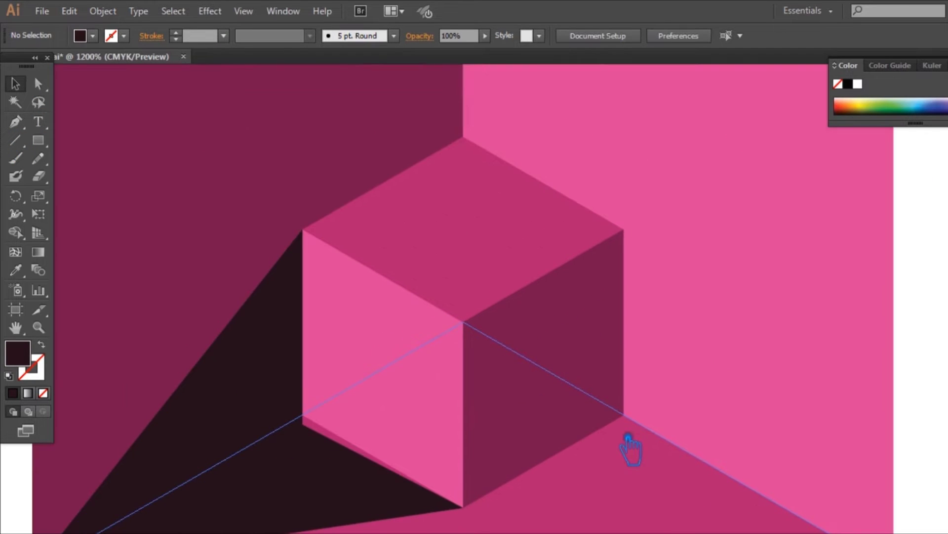
key("a")
left_click(302, 416)
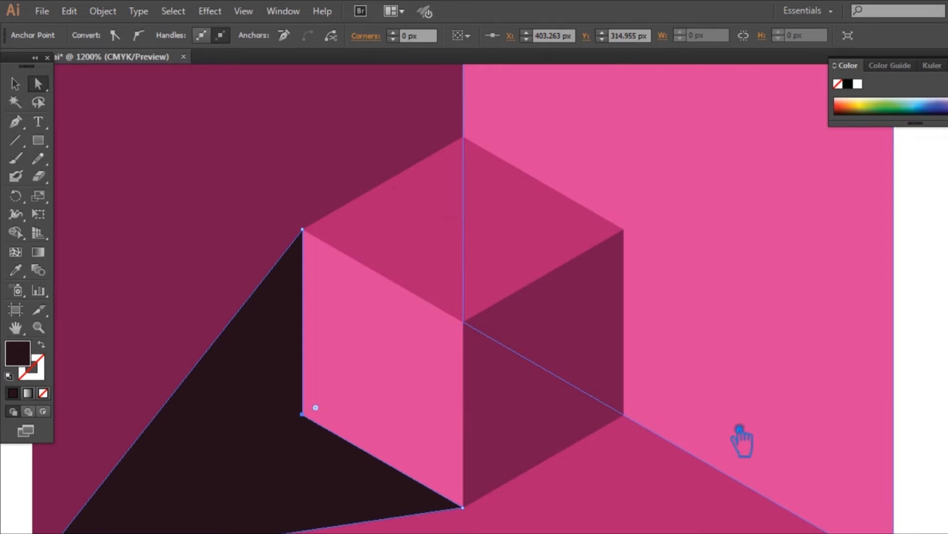
key("ctrl+minus")
key("ctrl+minus")
key("ctrl+minus")
left_click(744, 331)
key("v")
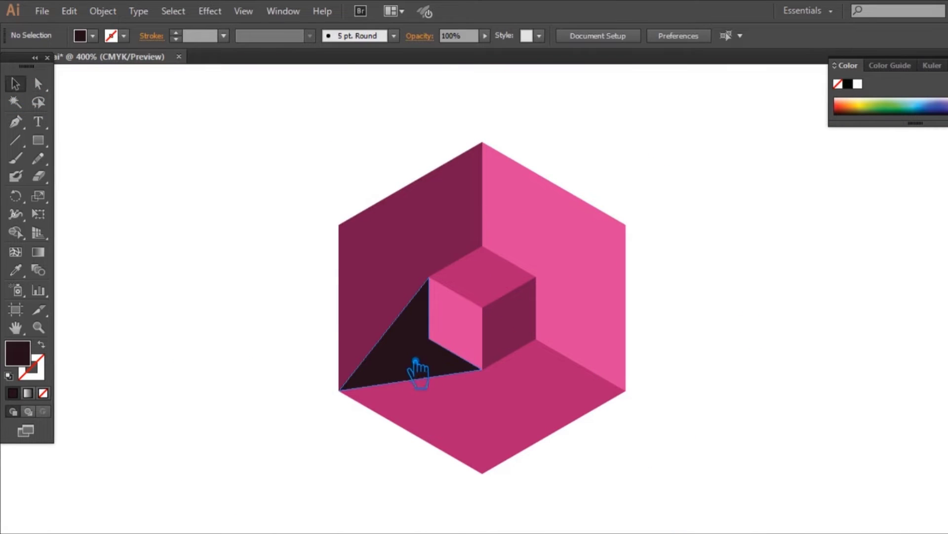
Step: Recolour the left shadow to magenta #680748, then deselect it
left_click(417, 377)
double_click(17, 353)
left_click_drag(815, 335, 823, 279)
key("Return")
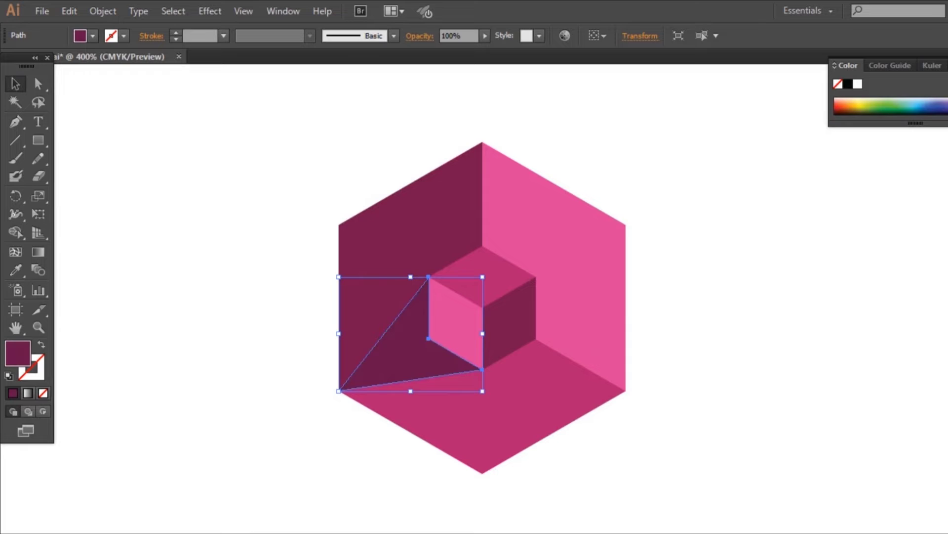
left_click(861, 261)
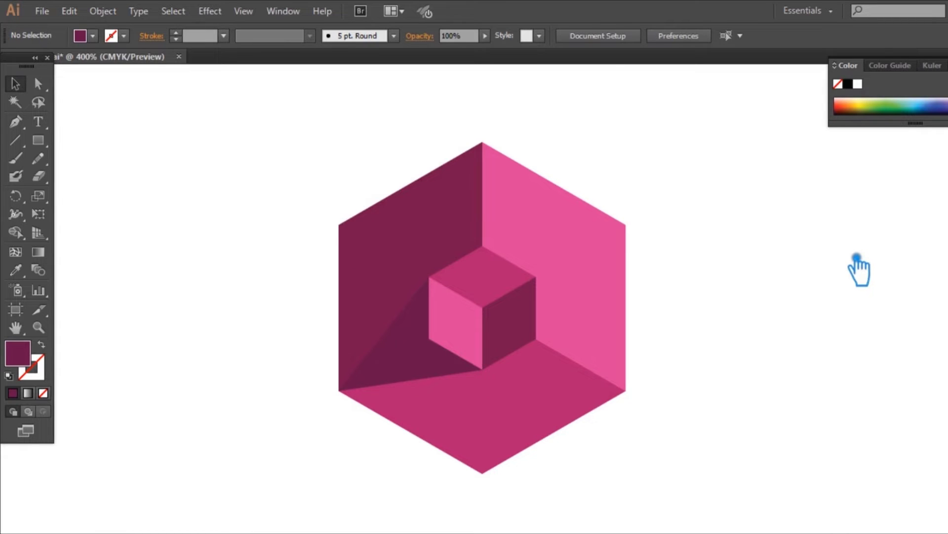
left_click(441, 377)
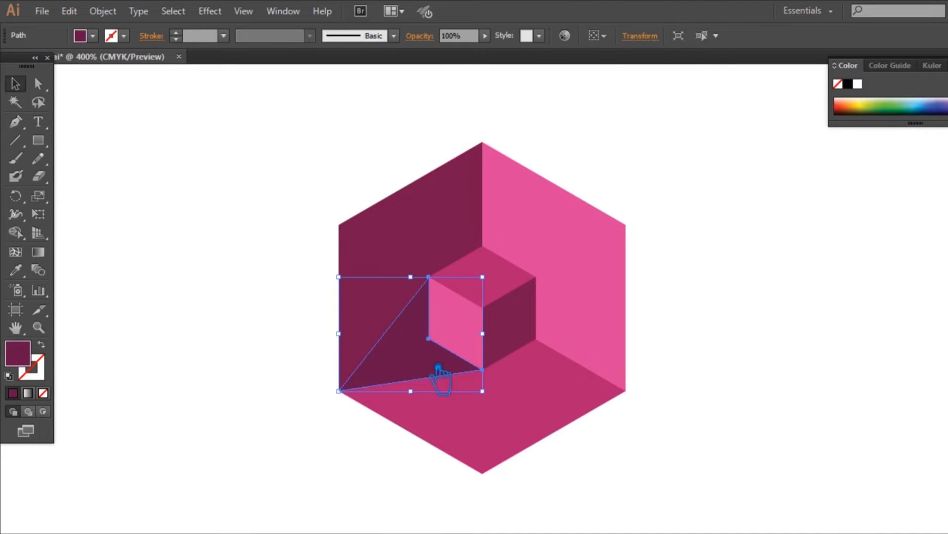
left_click(233, 259)
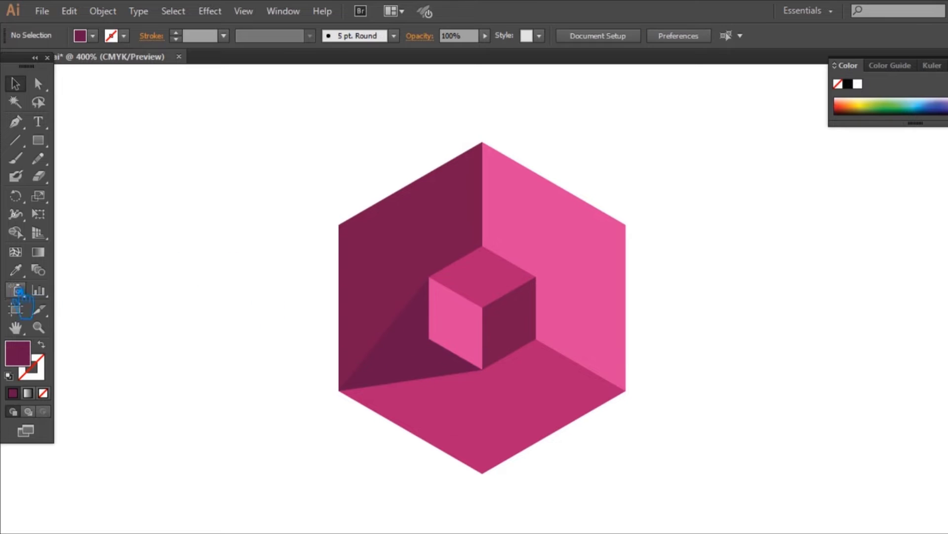
left_click(28, 123)
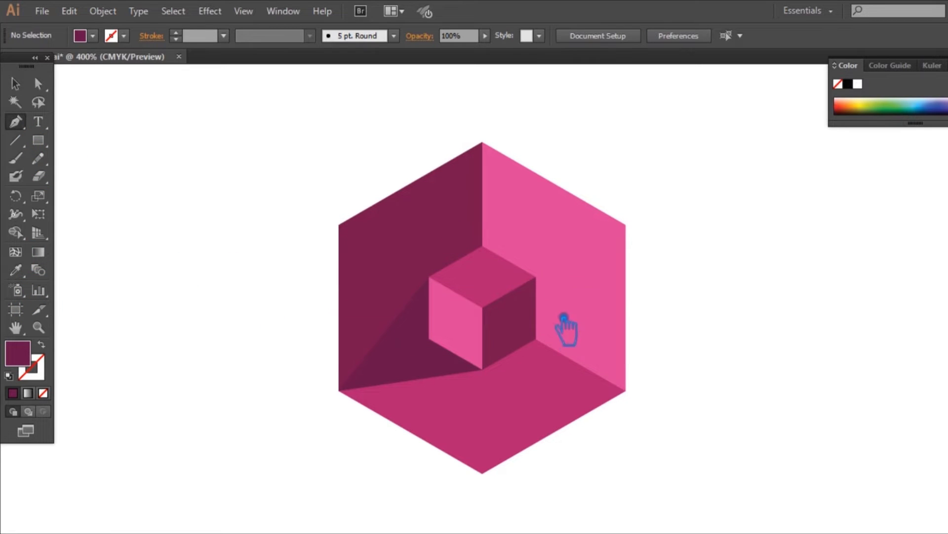
Step: Draw the right shadow from the cube corner to the room's right corner and the cube's bottom
left_click(536, 277)
left_click(626, 391)
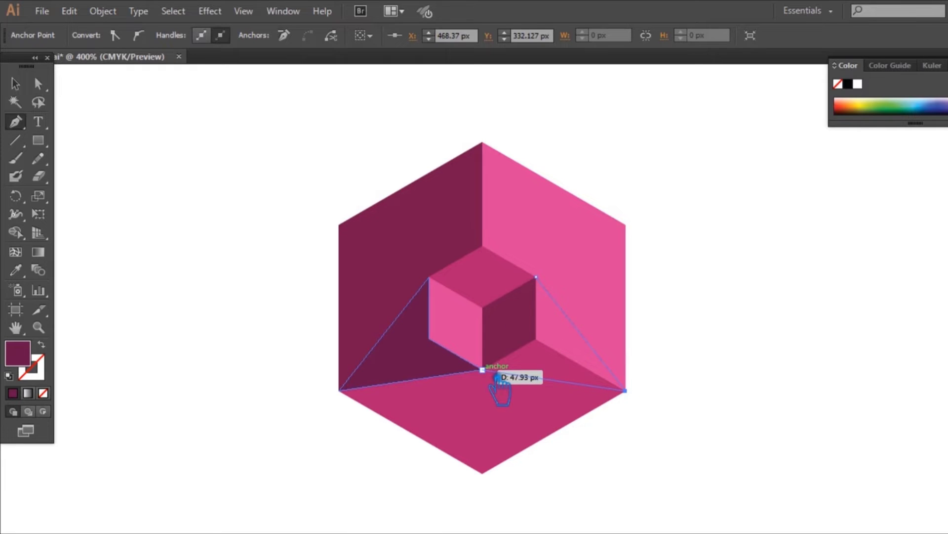
left_click(482, 369)
left_click_drag(553, 350, 551, 346)
left_click(536, 276)
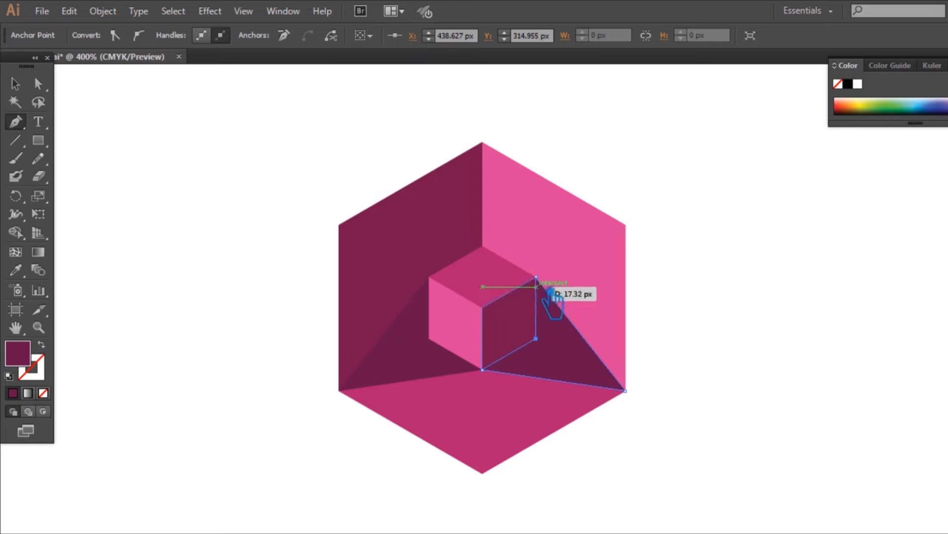
left_click(167, 144)
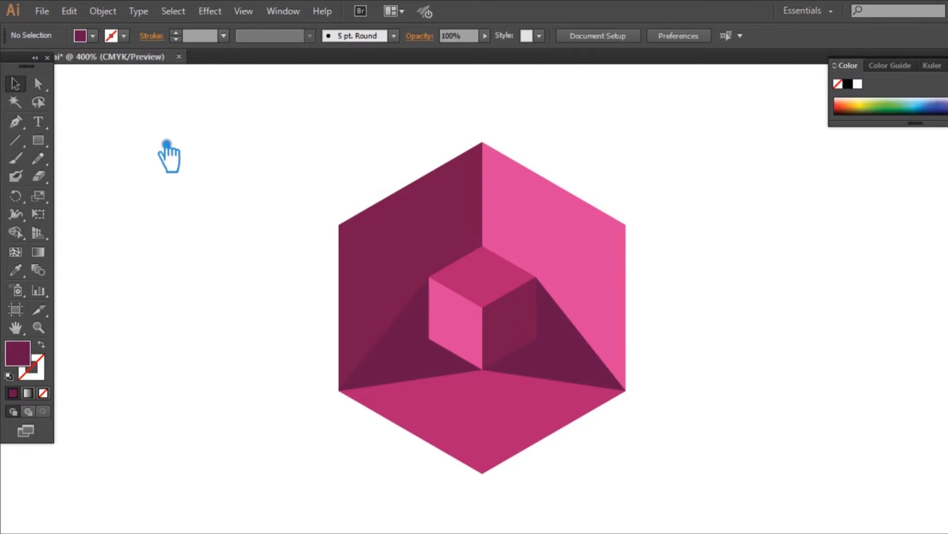
Step: Select and deselect the small cube, then zoom the view back out
left_click(510, 286)
left_click(736, 304)
key("z")
left_click(15, 84)
key("ctrl+minus")
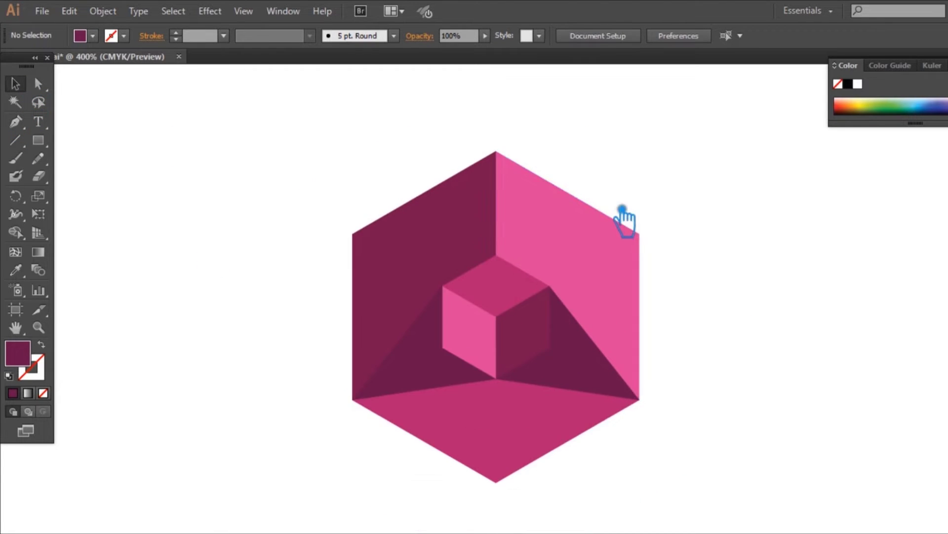
Step: Give the small cube's top face the dark wall colour using the Eyedropper
key("z")
left_click(515, 295)
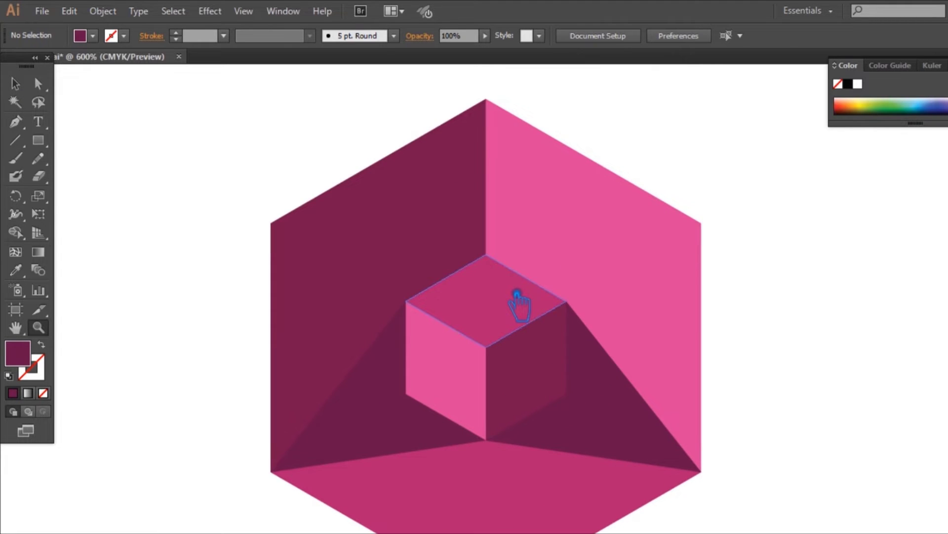
key("ctrl+minus")
key("v")
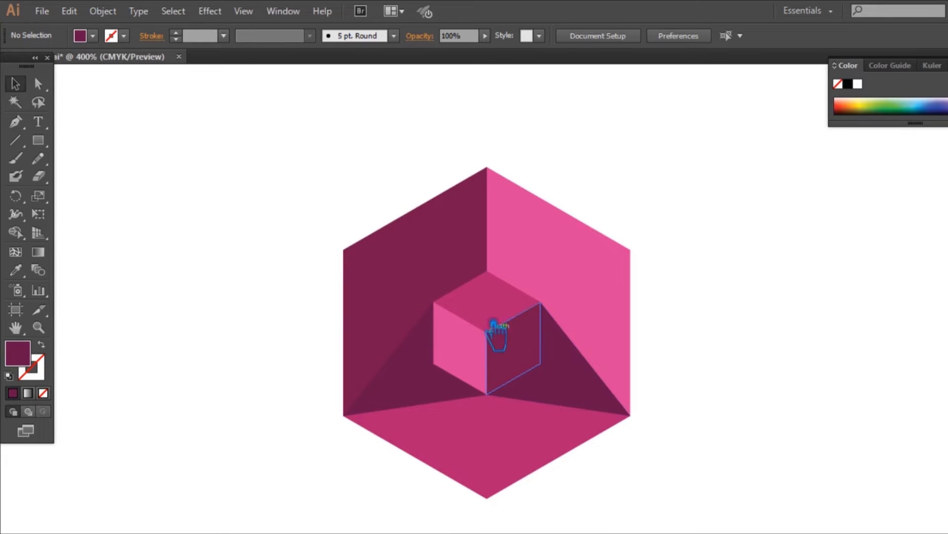
left_click(492, 318)
left_click(242, 277)
key("a")
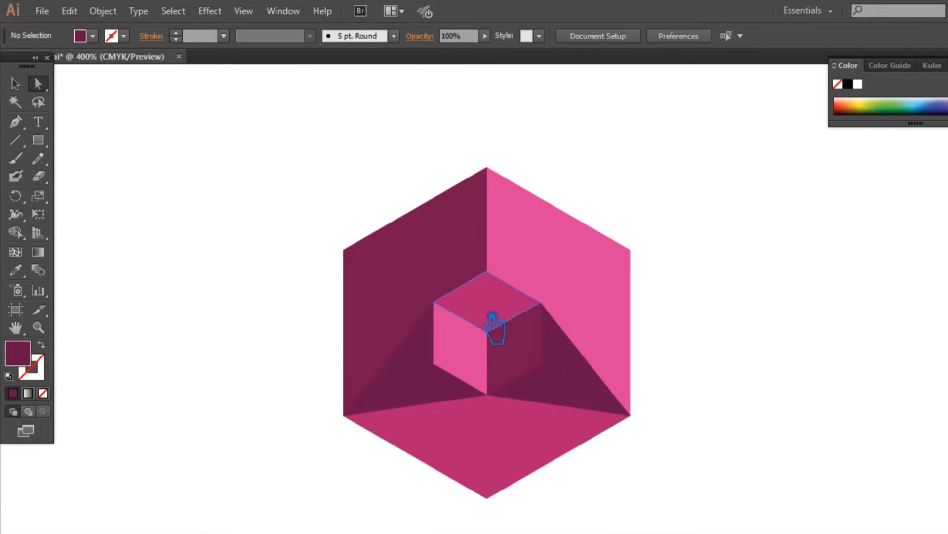
left_click(482, 316)
left_click(24, 275)
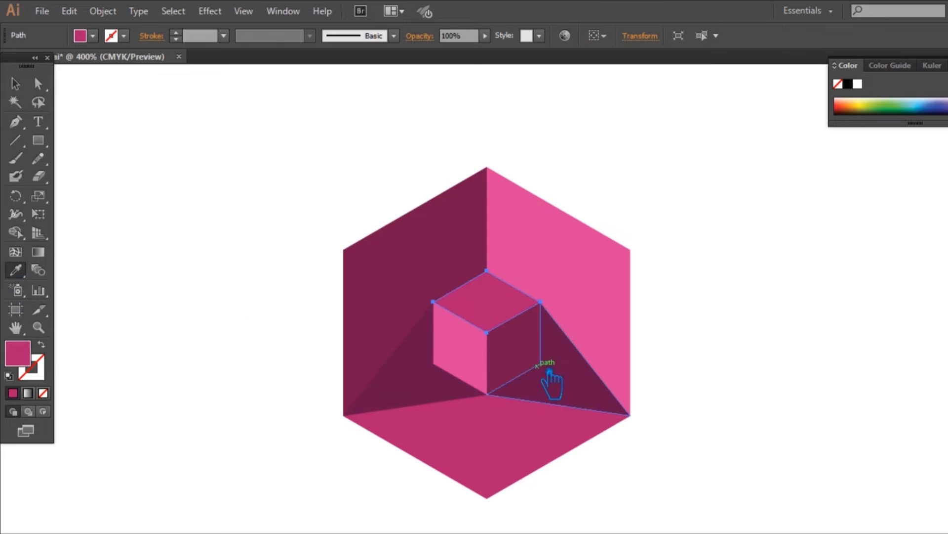
left_click(536, 377)
Step: Give the cube's right face the floor's pink using the Eyedropper, then deselect
left_click(23, 90)
left_click(509, 366, "shift")
left_click(229, 246)
key("a")
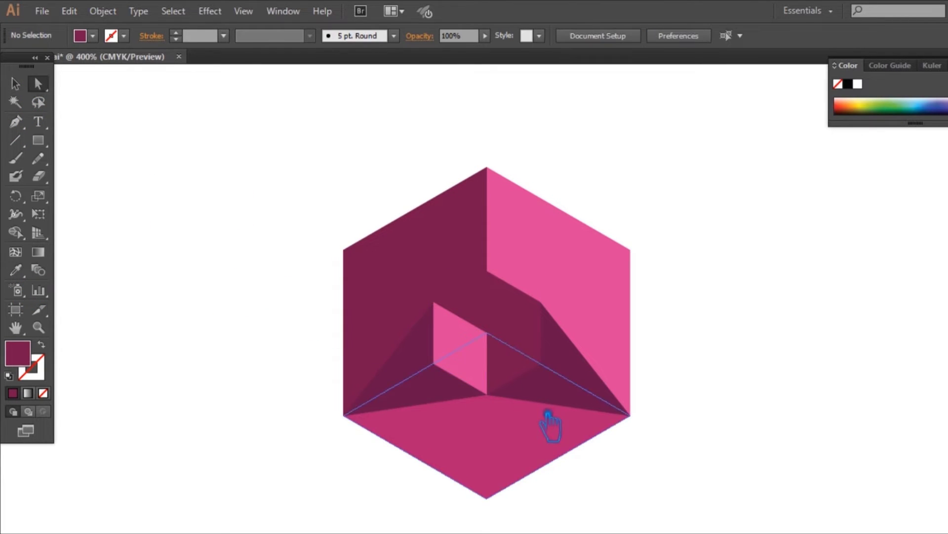
left_click(535, 360)
left_click(20, 274)
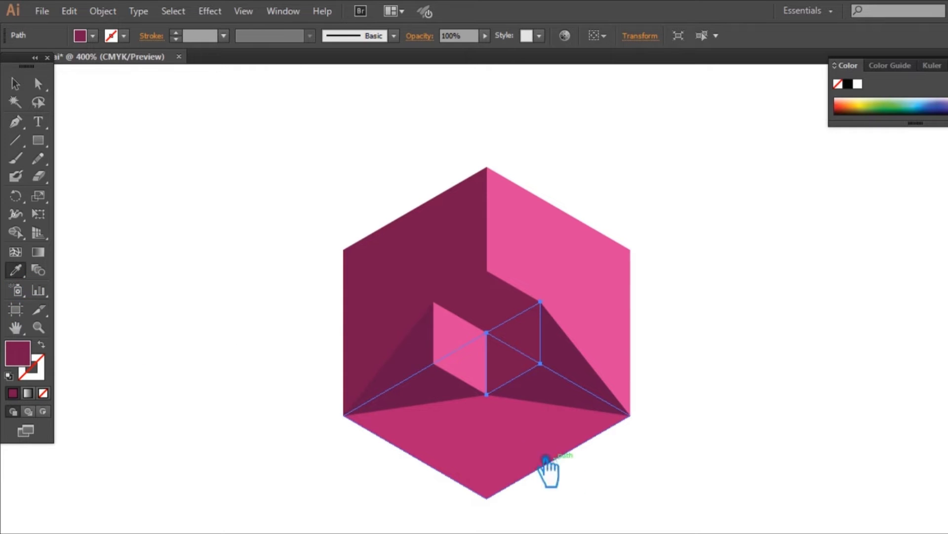
left_click(527, 452)
key("a")
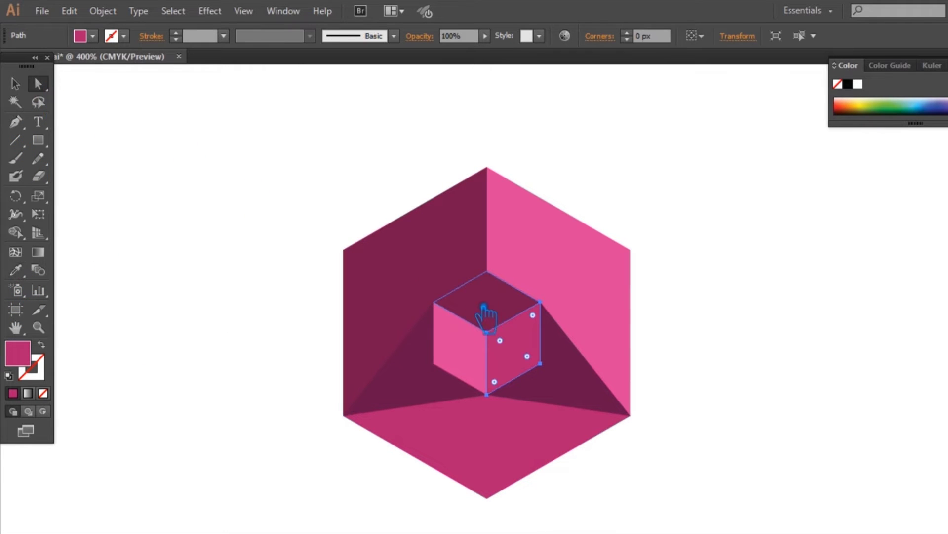
left_click(16, 84)
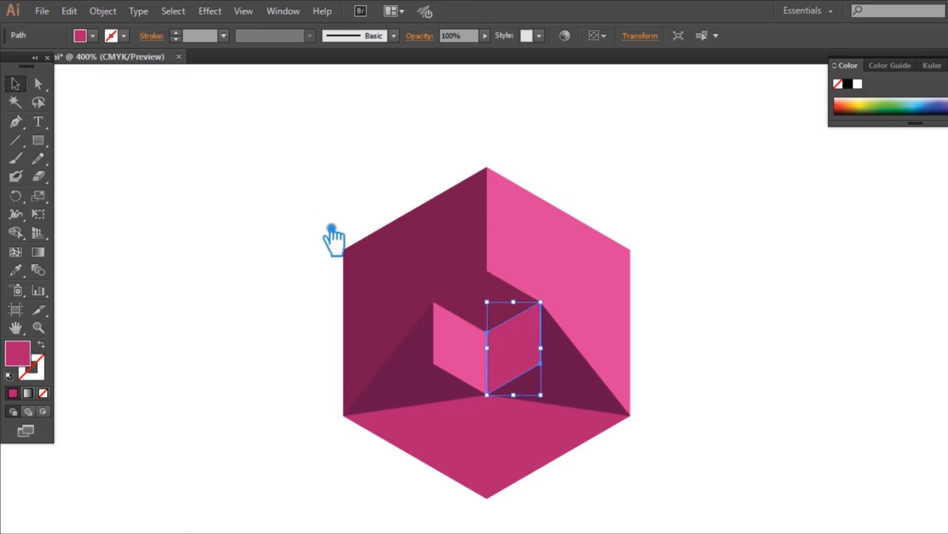
left_click(283, 205)
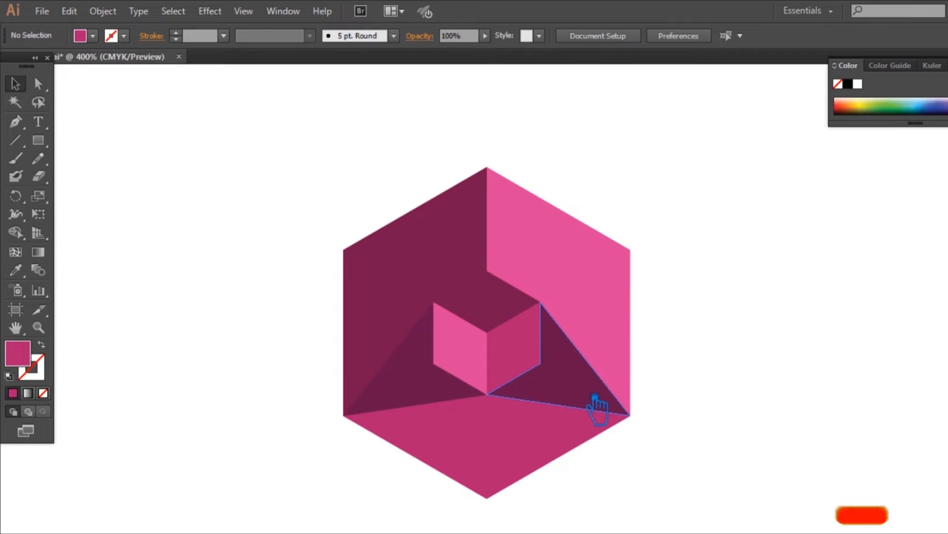
left_click(413, 400)
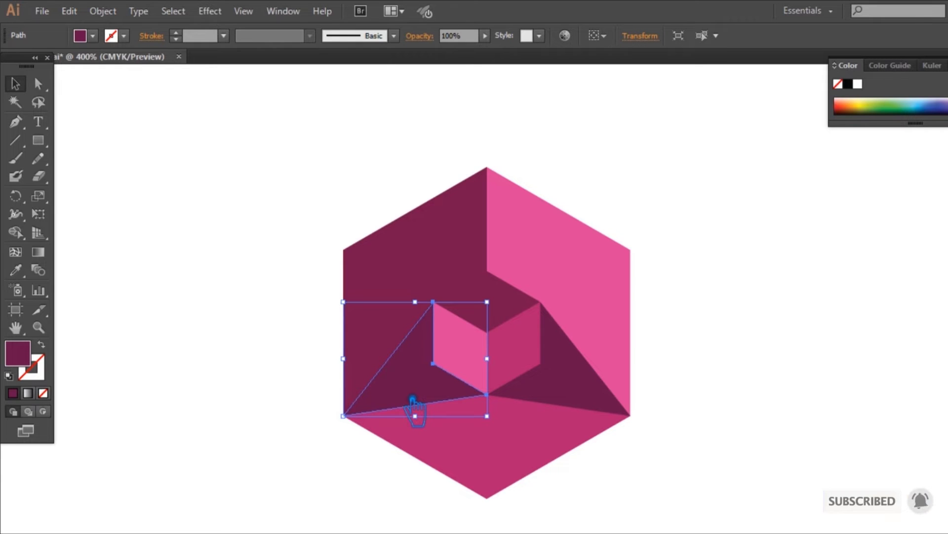
Step: Delete the left shadow and recolour the right shadow a brighter pink
key("Delete")
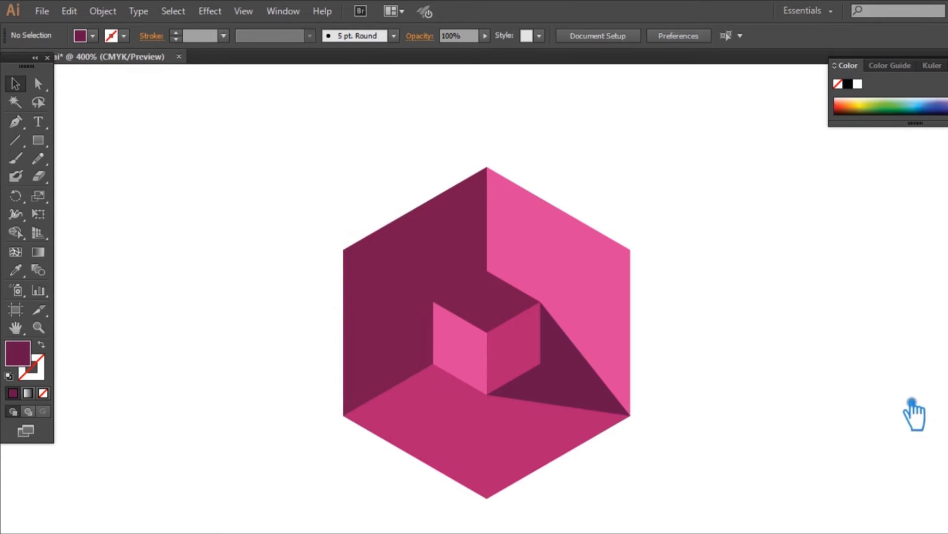
left_click(576, 392)
double_click(27, 353)
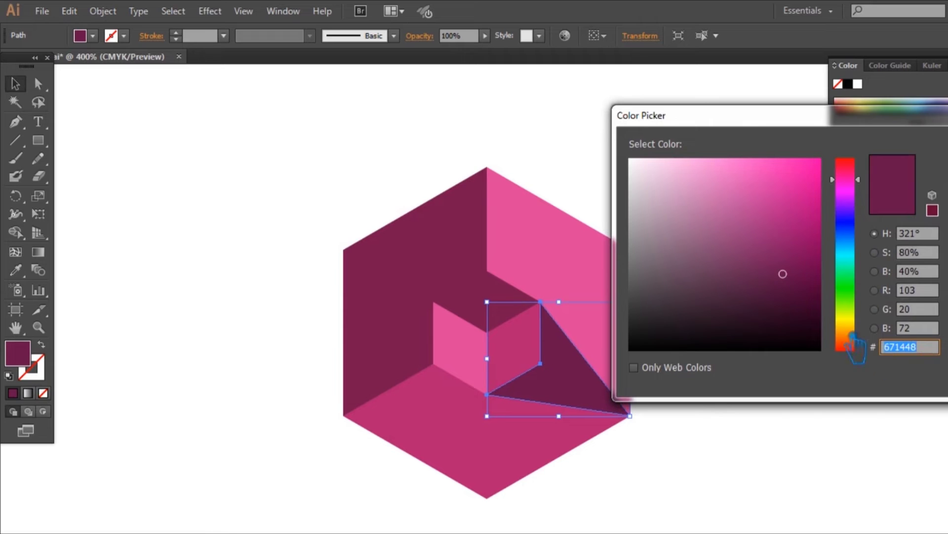
left_click_drag(807, 289, 802, 251)
key("Return")
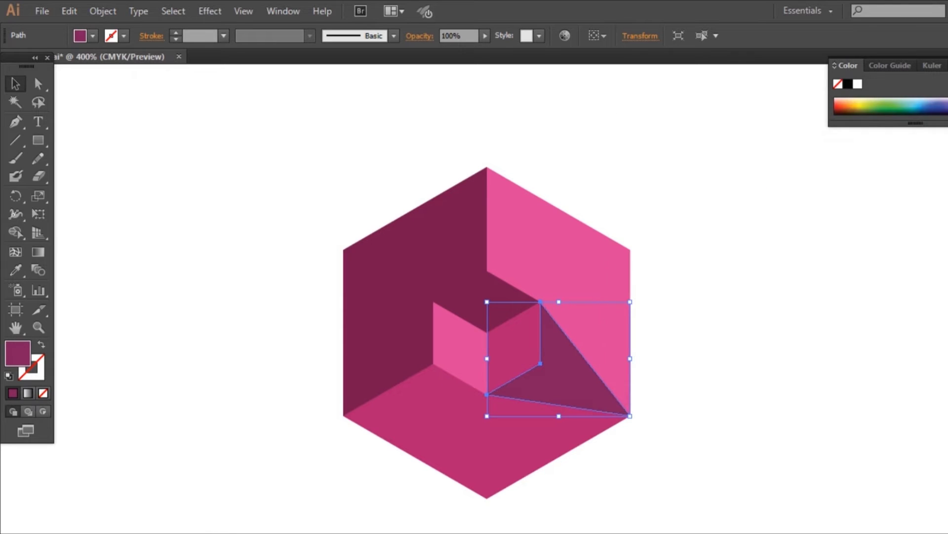
left_click(290, 187)
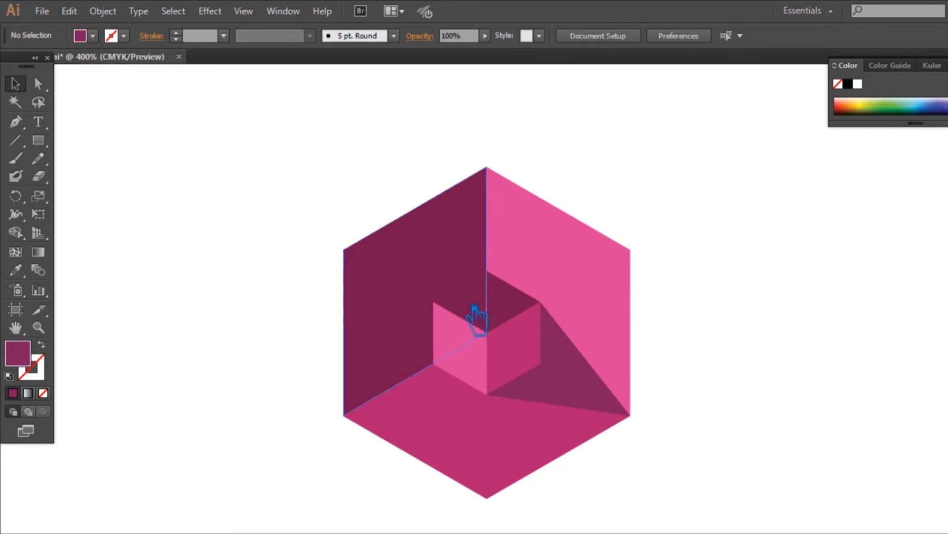
Step: Change the right shadow's fill to vivid magenta
left_click(580, 404)
double_click(27, 353)
left_click_drag(815, 262, 854, 237)
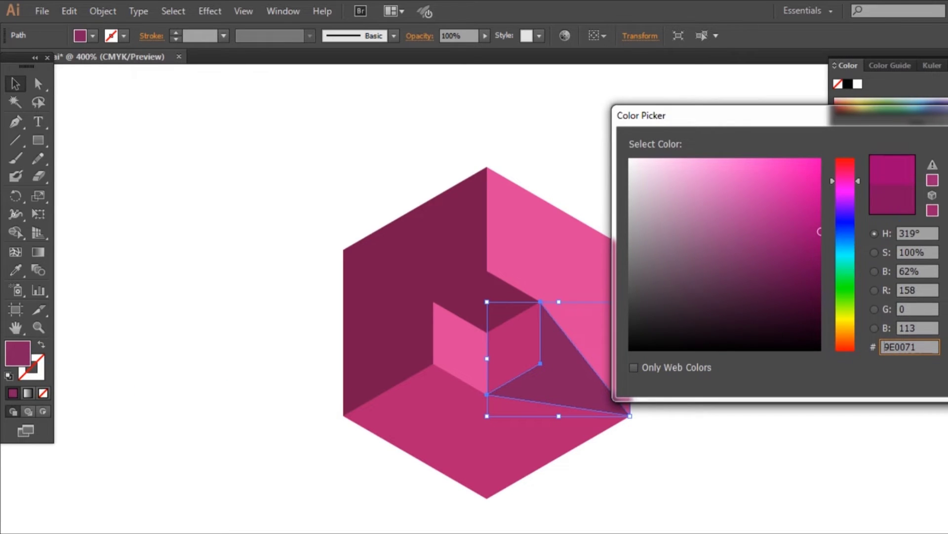
key("Return")
left_click(879, 218)
Step: Darken the right shadow's fill to near-black purple #2B0123
left_click(583, 390)
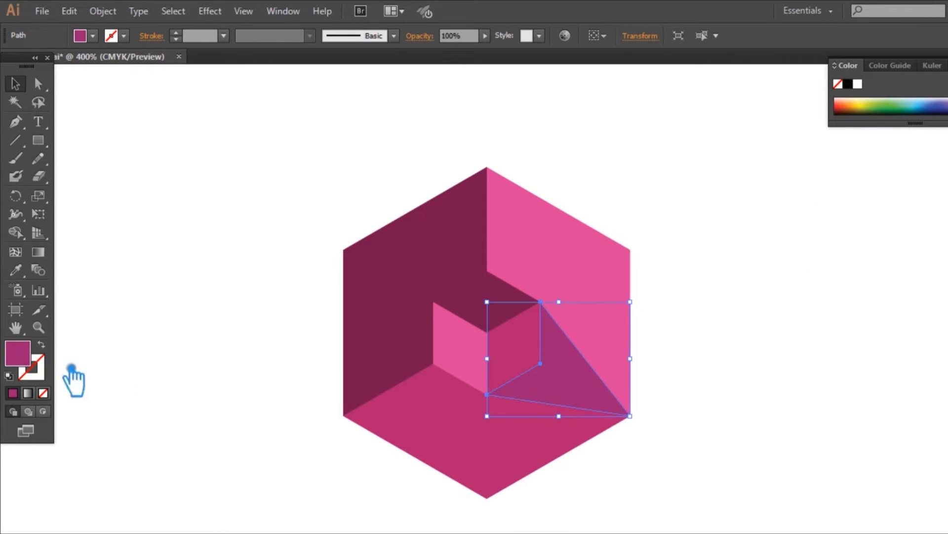
double_click(18, 353)
left_click_drag(844, 271, 846, 285)
key("Return")
left_click(783, 275)
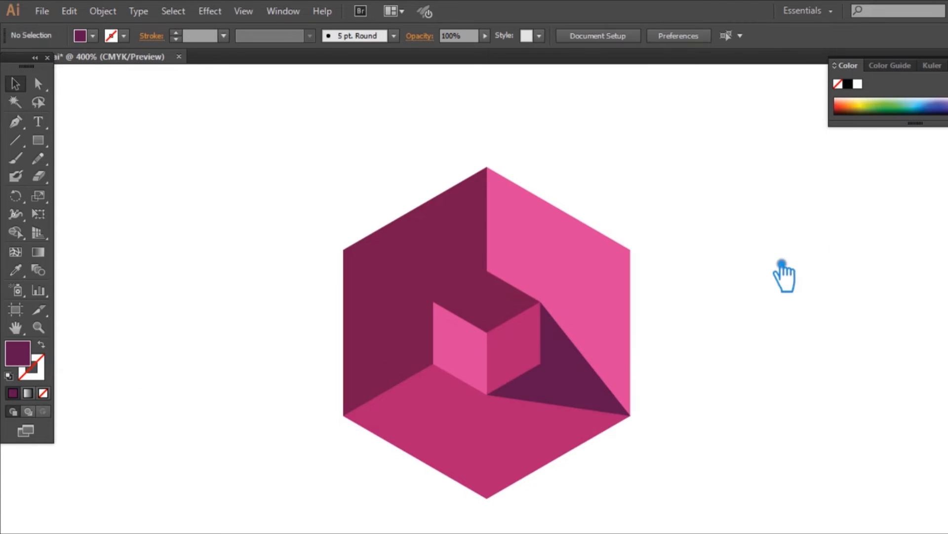
left_click(568, 387)
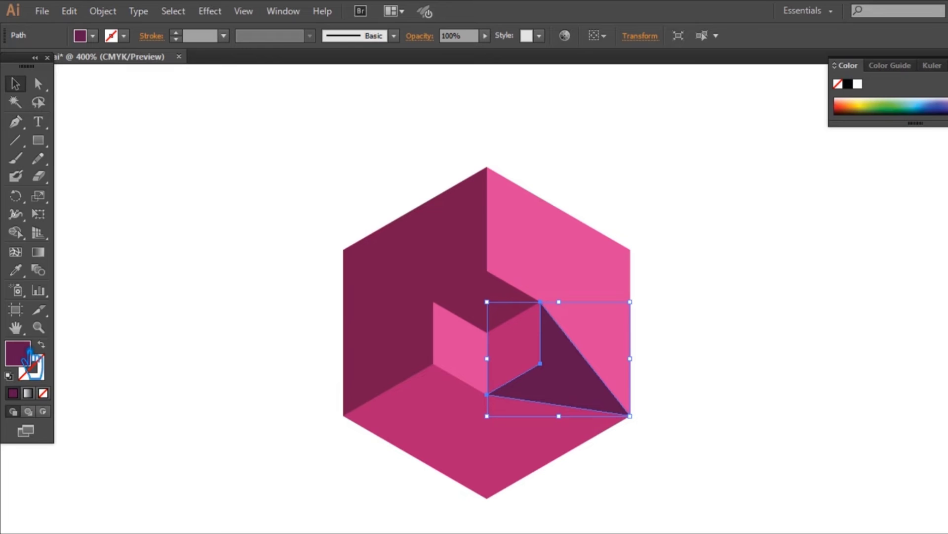
double_click(28, 351)
left_click(818, 319)
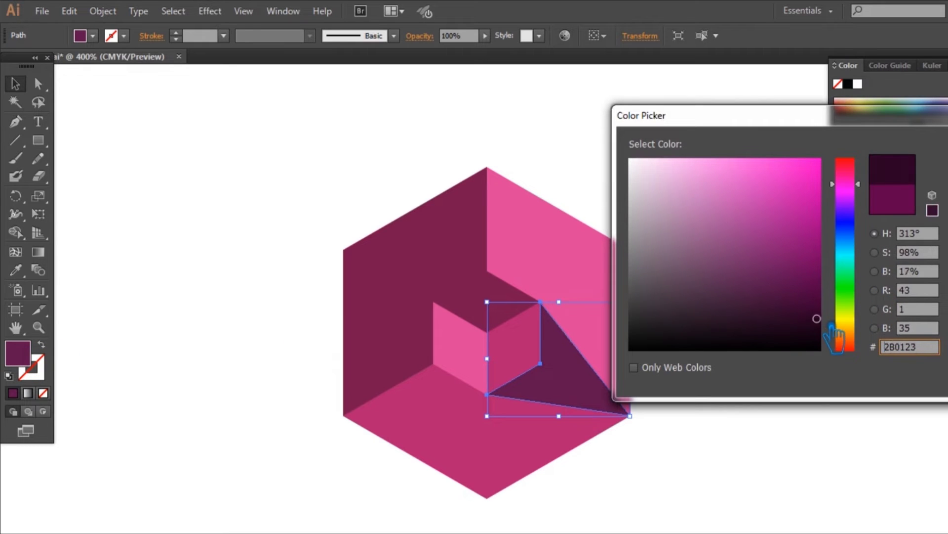
key("Return")
Step: Set the right shadow's opacity to 25%
left_click(485, 36)
left_click_drag(489, 49, 459, 58)
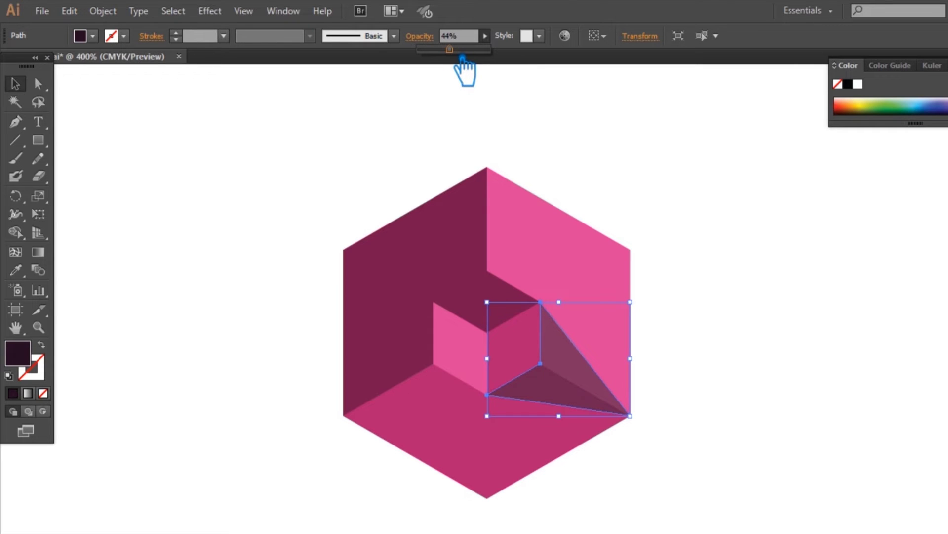
left_click_drag(463, 58, 458, 58)
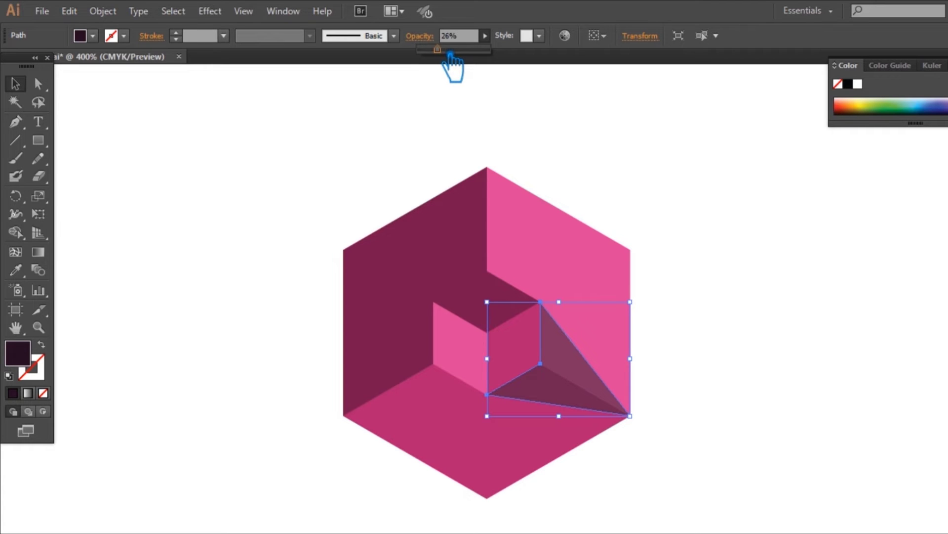
left_click_drag(448, 53, 446, 55)
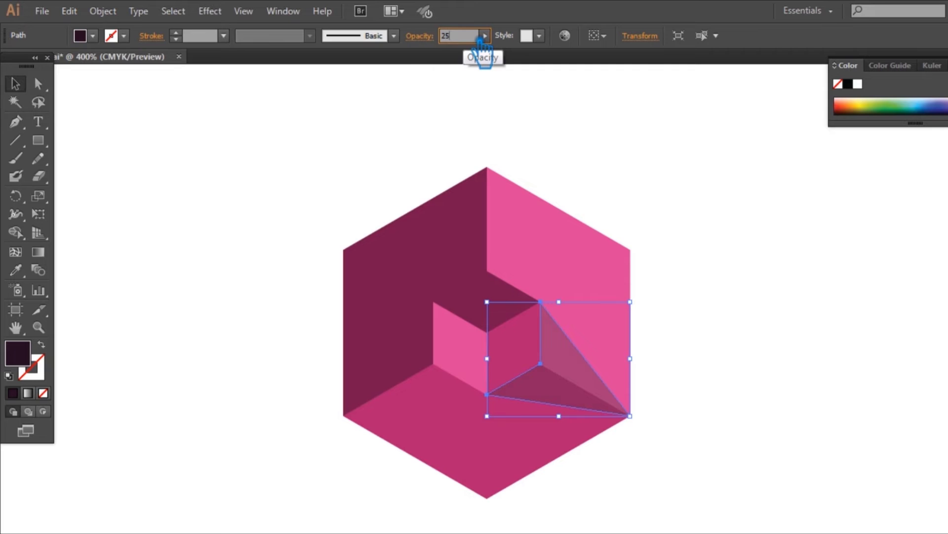
left_click(645, 171)
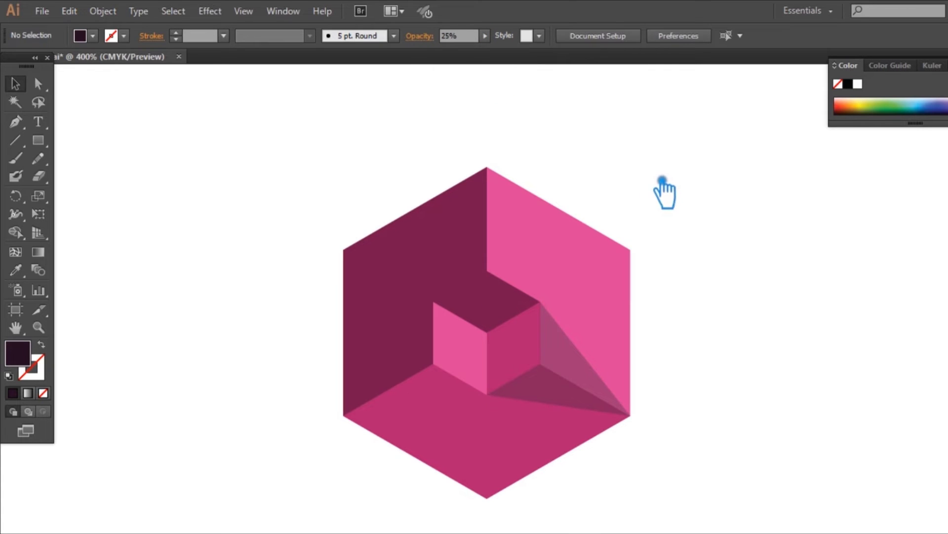
left_click(500, 312)
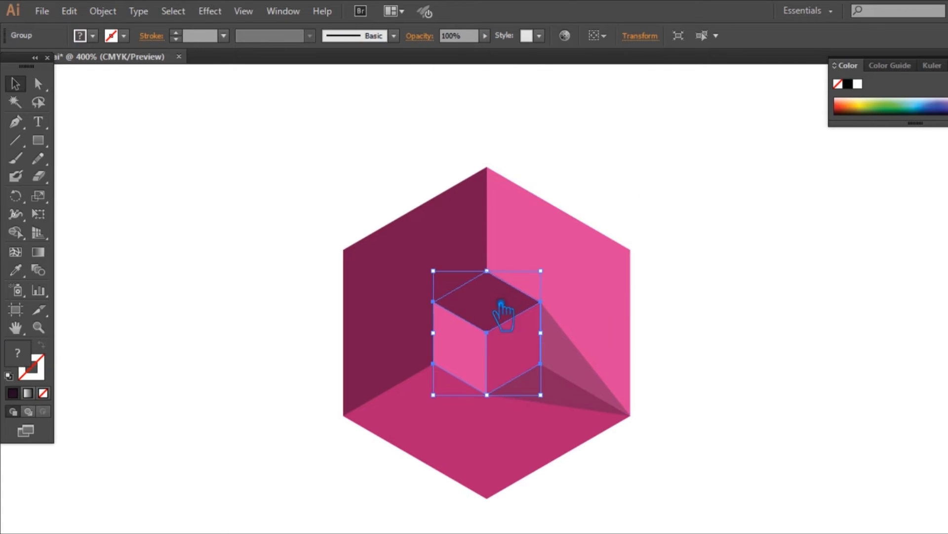
Step: Give the cube a dark grey top face and a mid-grey right face
left_click(728, 255)
key("a")
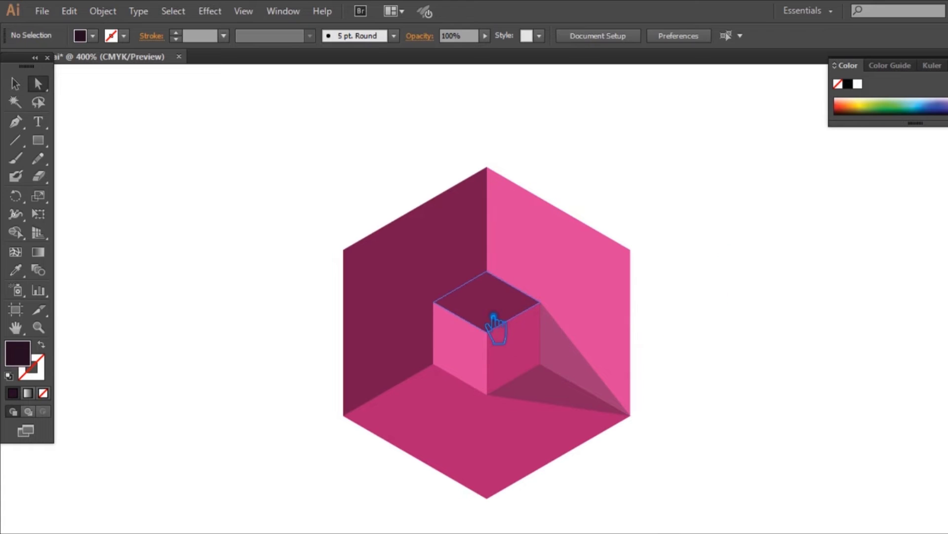
left_click(496, 317)
double_click(29, 359)
mouse_move(667, 333)
left_mouse_down()
mouse_move(660, 293)
mouse_move(654, 321)
mouse_move(655, 285)
left_mouse_up()
key("Return")
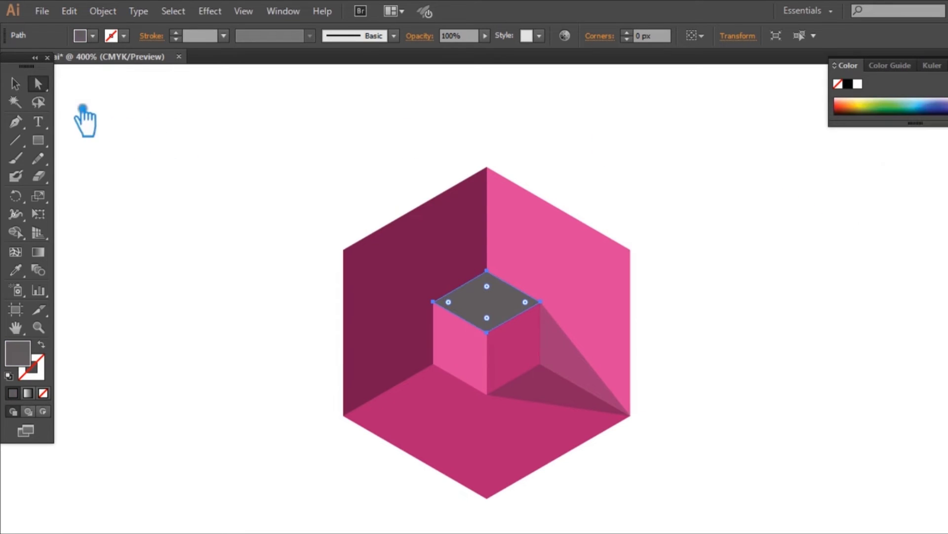
left_click(496, 356)
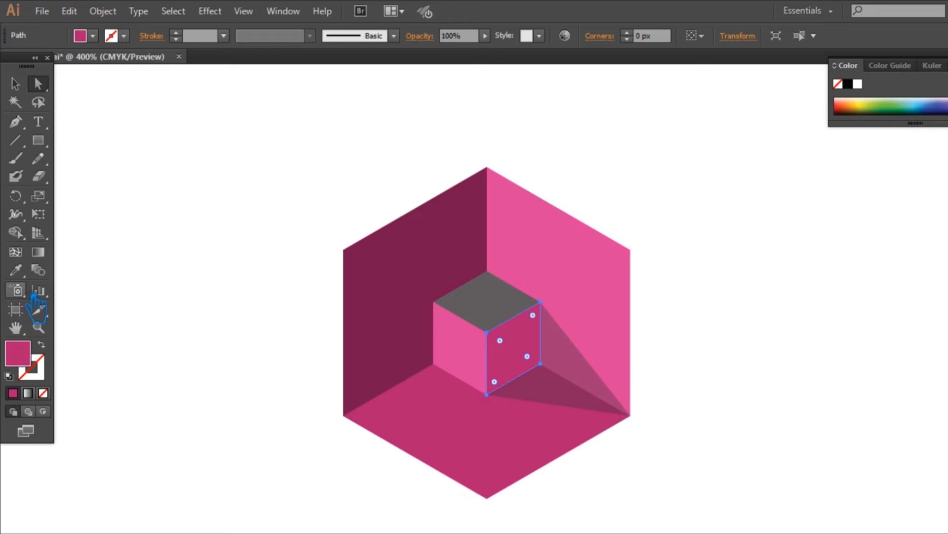
double_click(18, 353)
left_click_drag(647, 316, 644, 240)
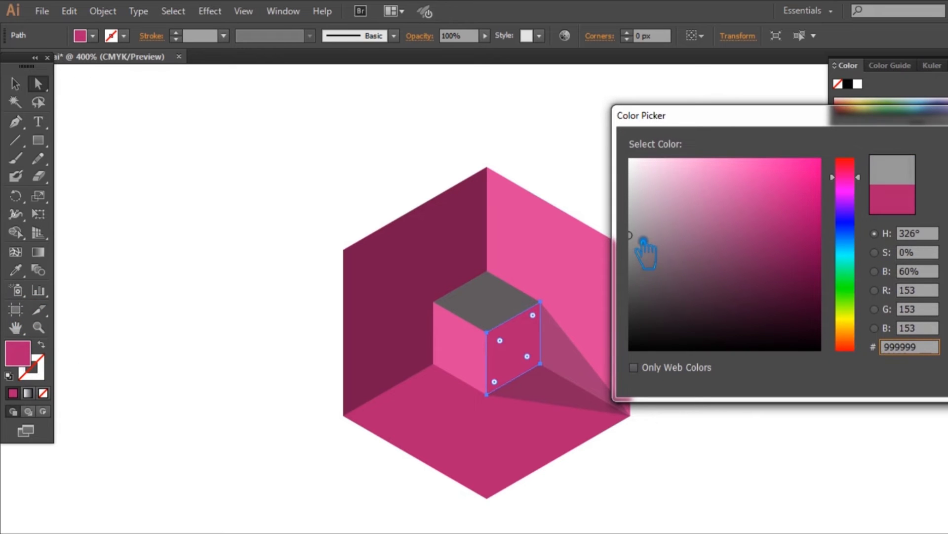
key("Return")
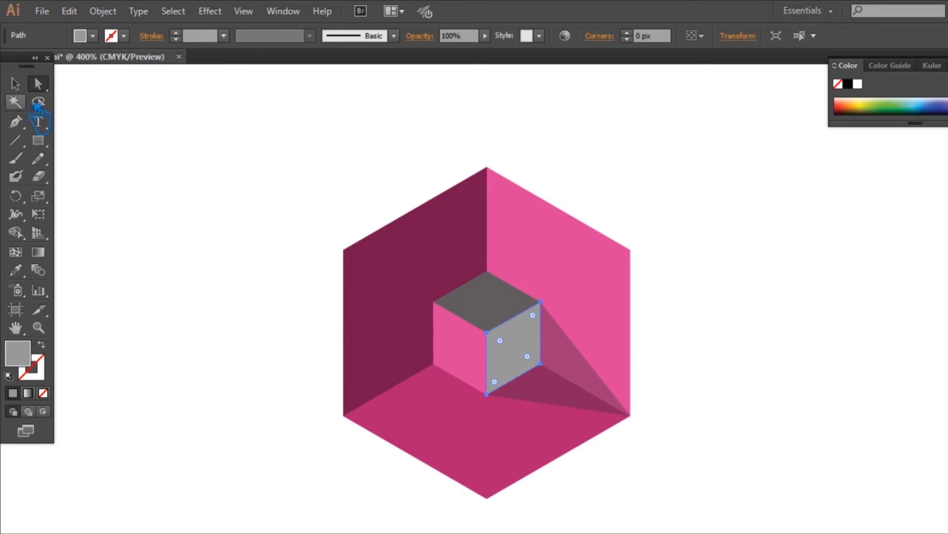
Step: Copy the grey onto the cube's left face and lighten it to near-white
left_click(448, 341)
left_click(16, 269)
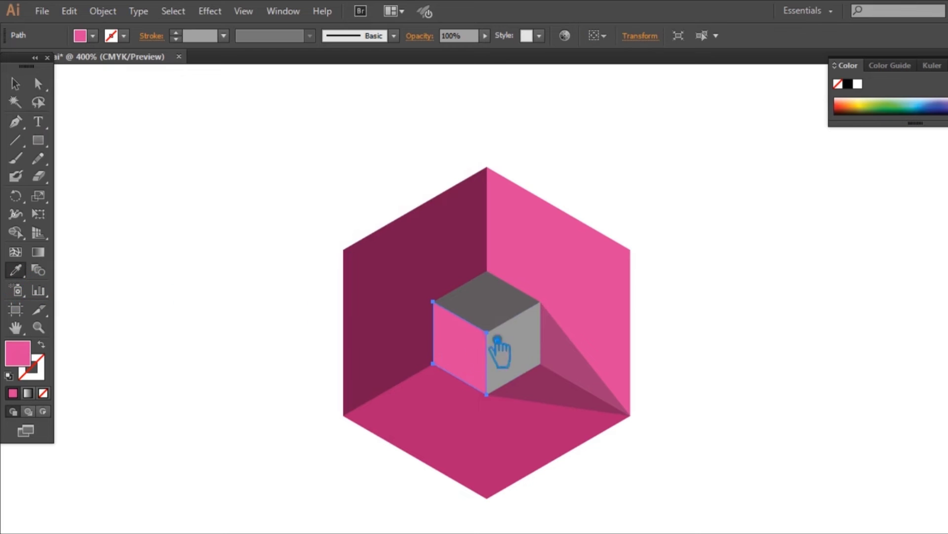
left_click(533, 360)
double_click(25, 355)
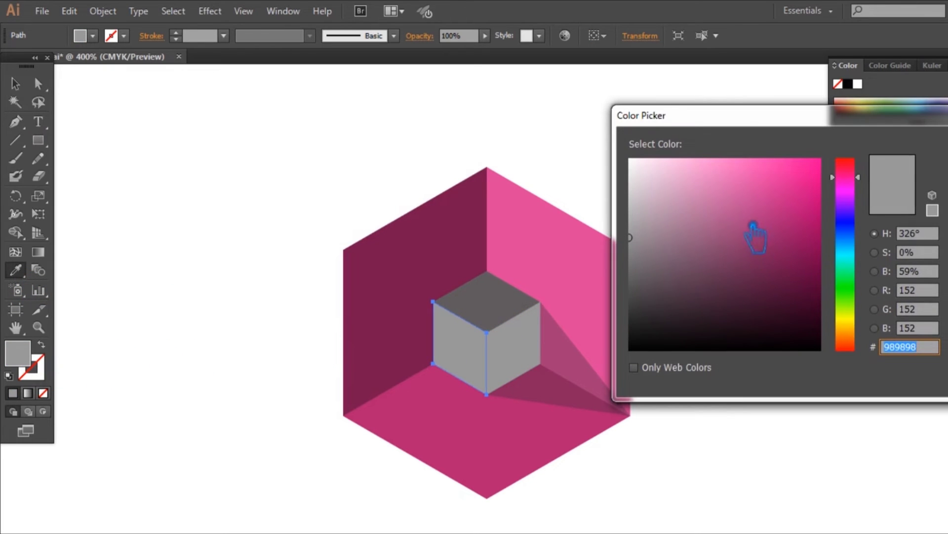
left_click_drag(650, 216, 642, 182)
key("Return")
left_click(15, 84)
left_click(151, 114)
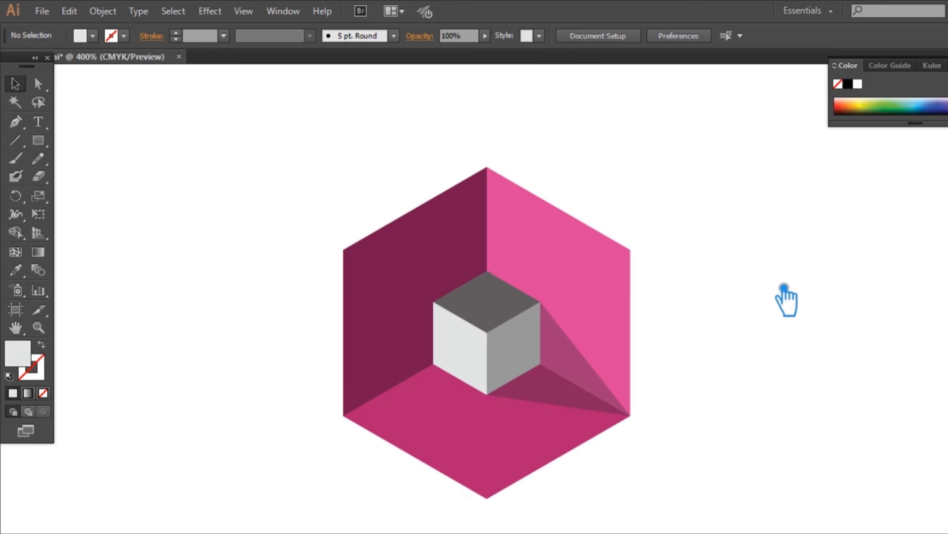
Step: Drag the shadow's far anchor point inward along the floor edge, short of the right corner
key("a")
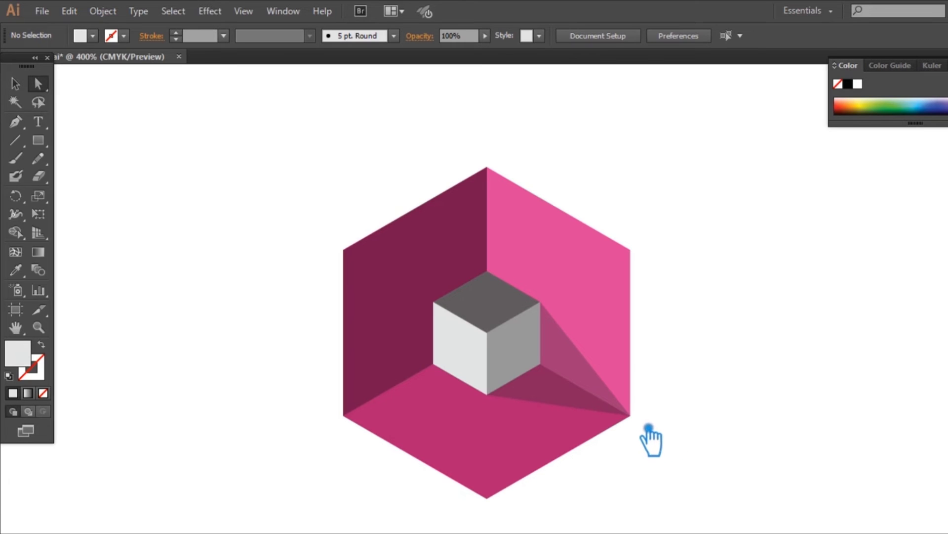
left_click(651, 426)
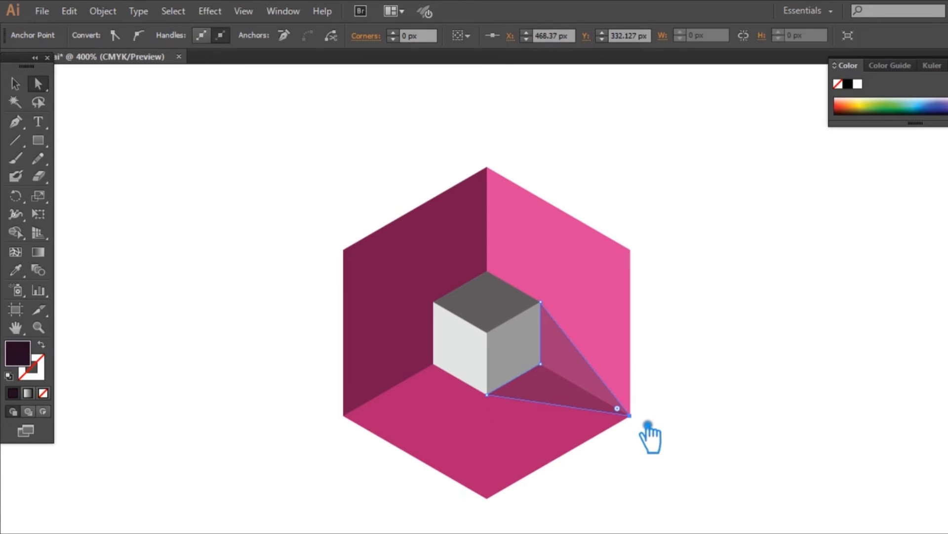
left_click_drag(648, 425, 618, 410)
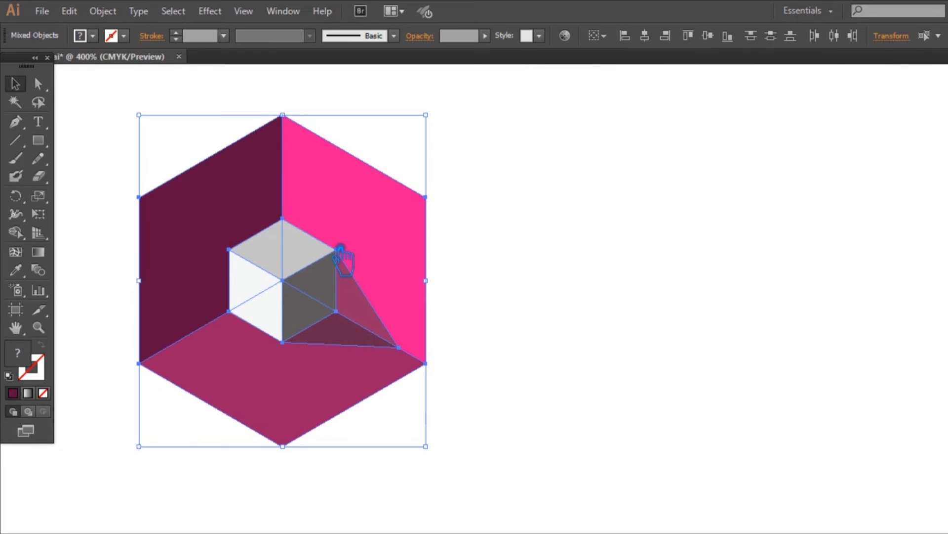
Step: Alt-drag a copy of the room to the right and reflect it with Transform > Reflect
left_click_drag(406, 224, 740, 227)
right_click(730, 222)
mouse_move(776, 331)
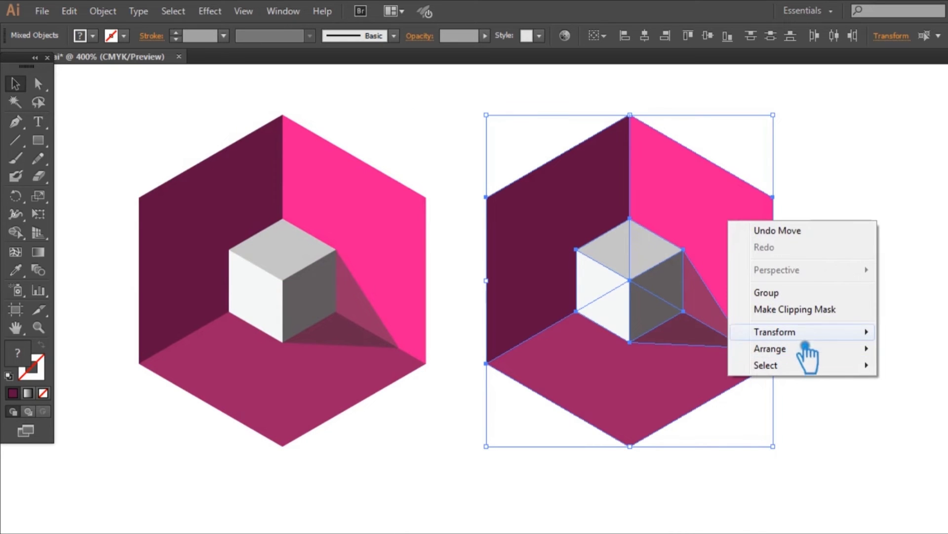
left_click(598, 387)
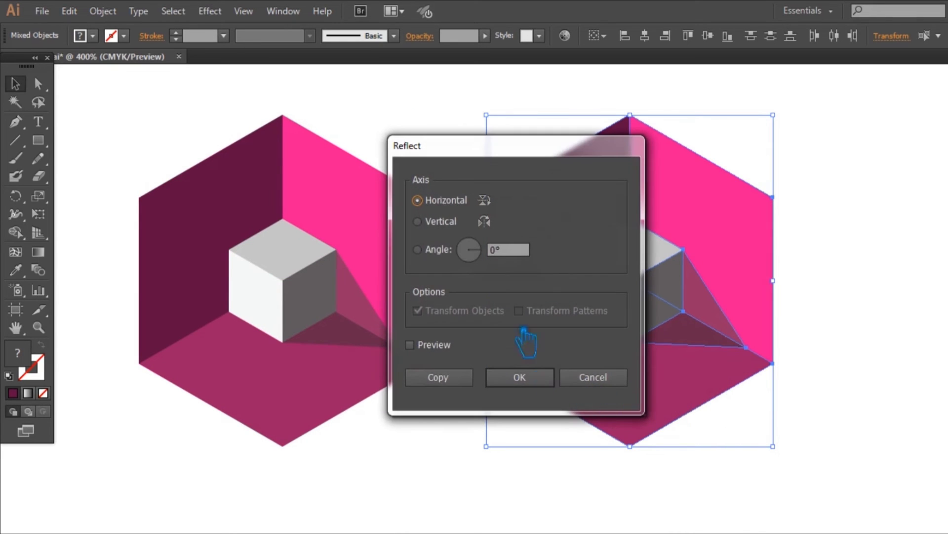
left_click(539, 380)
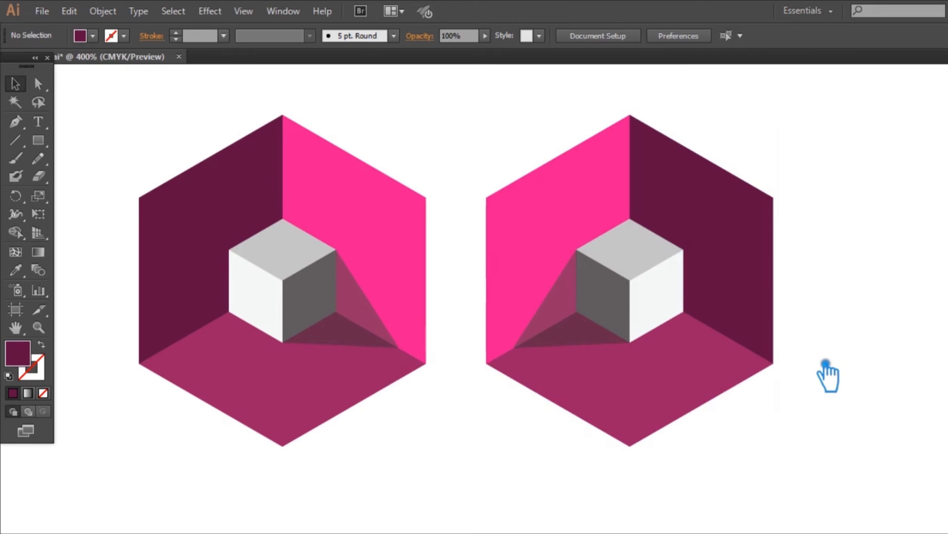
left_click(742, 262)
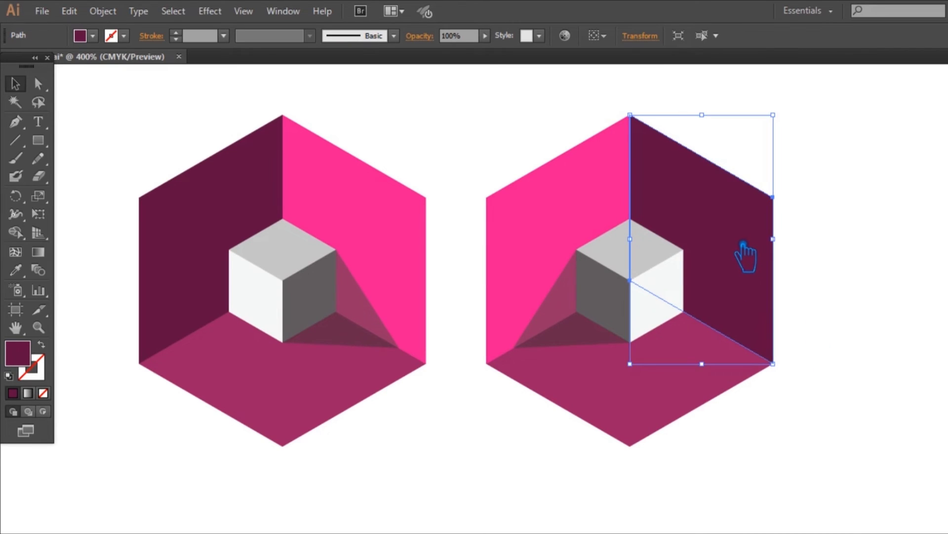
left_click(884, 235)
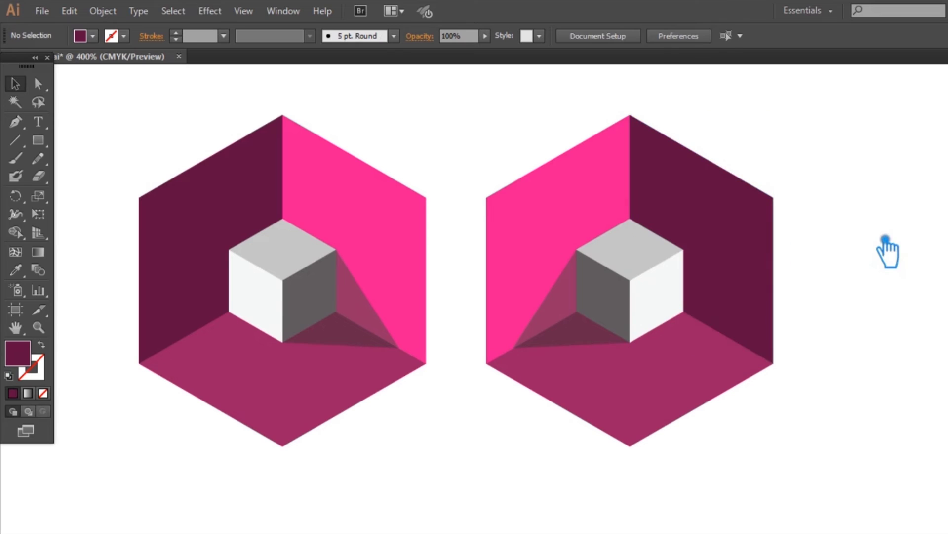
left_click(730, 227)
Step: Recolour the copy's dark right wall to navy blue
double_click(18, 351)
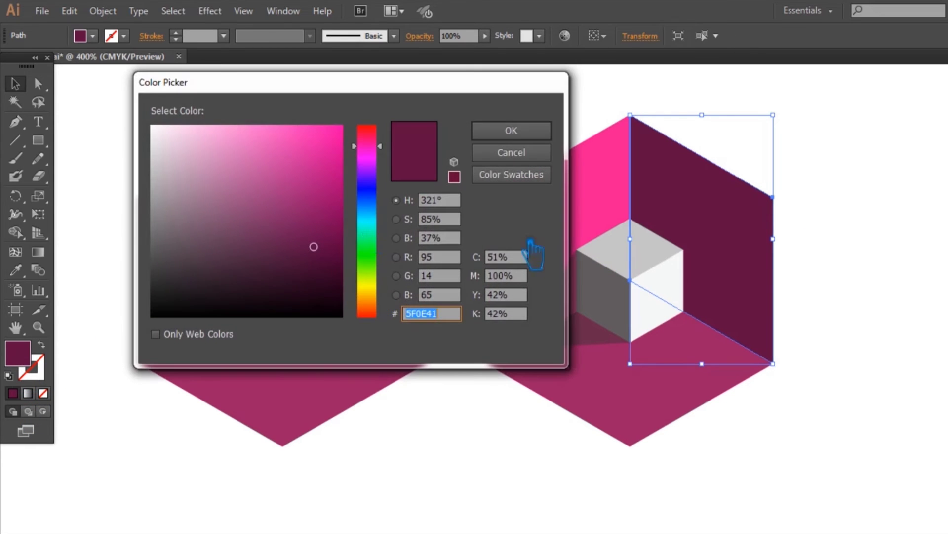
left_click_drag(379, 213, 384, 196)
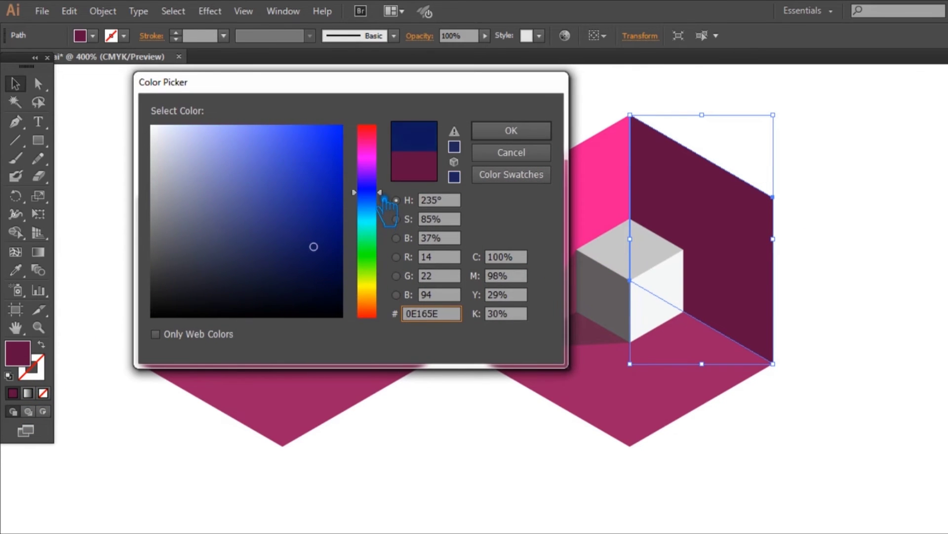
left_click_drag(325, 253, 351, 260)
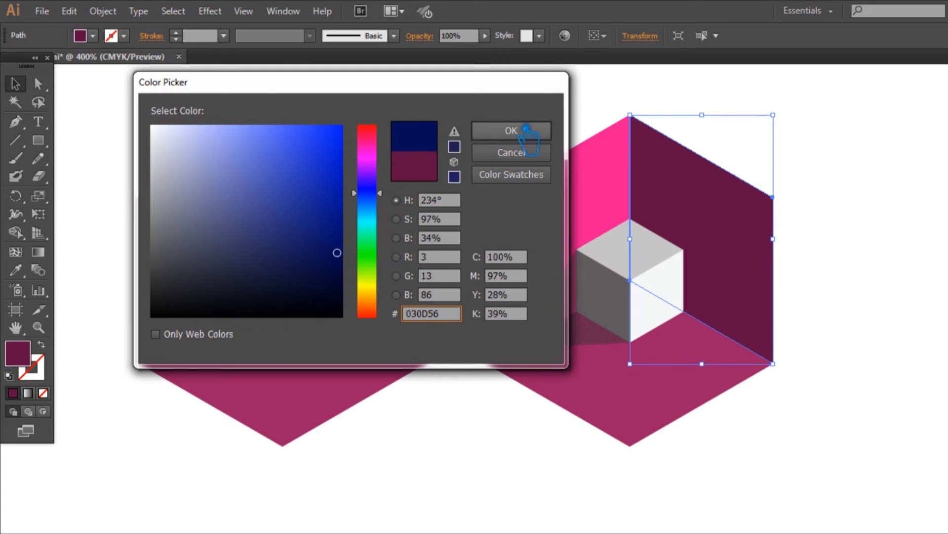
left_click(511, 130)
Step: Give the copy's floor the navy, then brighten it to a royal blue
left_click(615, 378)
left_click(15, 269)
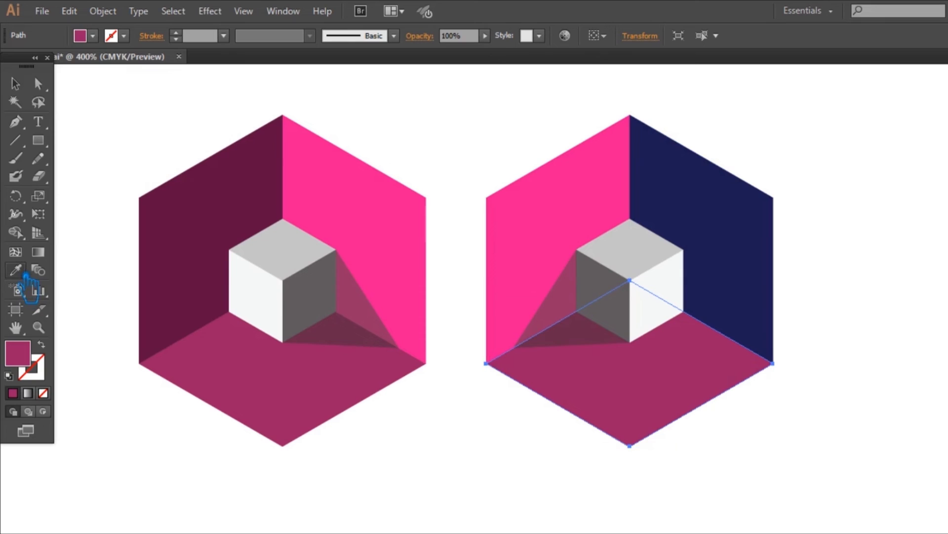
left_click(686, 189)
double_click(18, 352)
left_click_drag(345, 257, 383, 220)
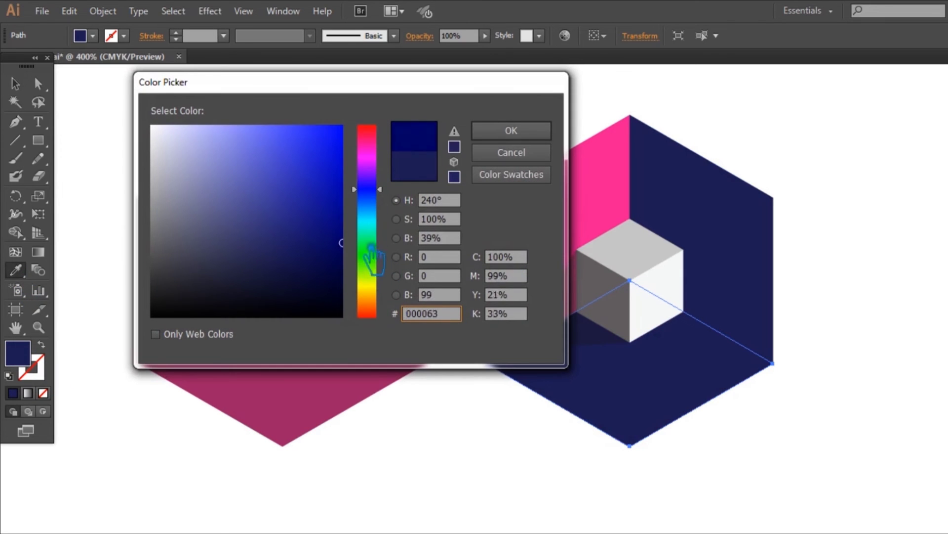
left_click(511, 130)
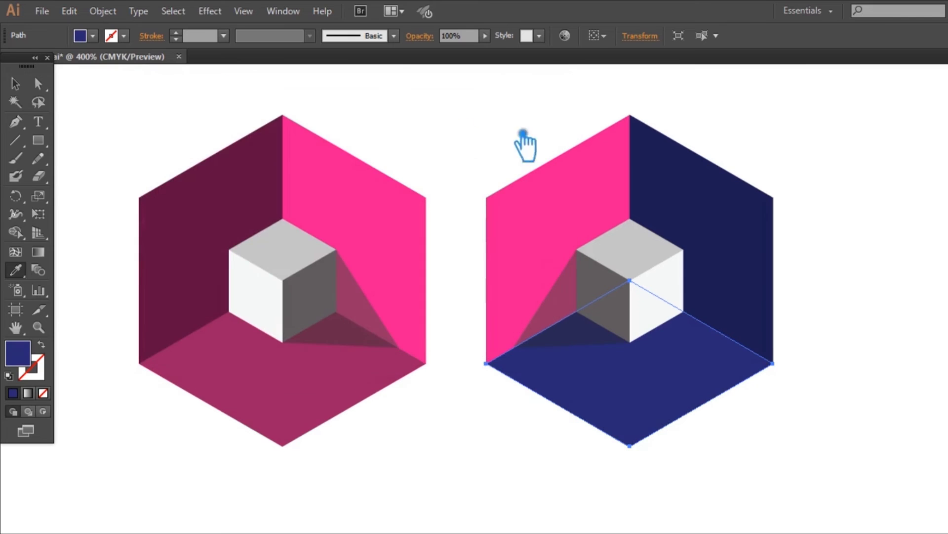
left_click(17, 83)
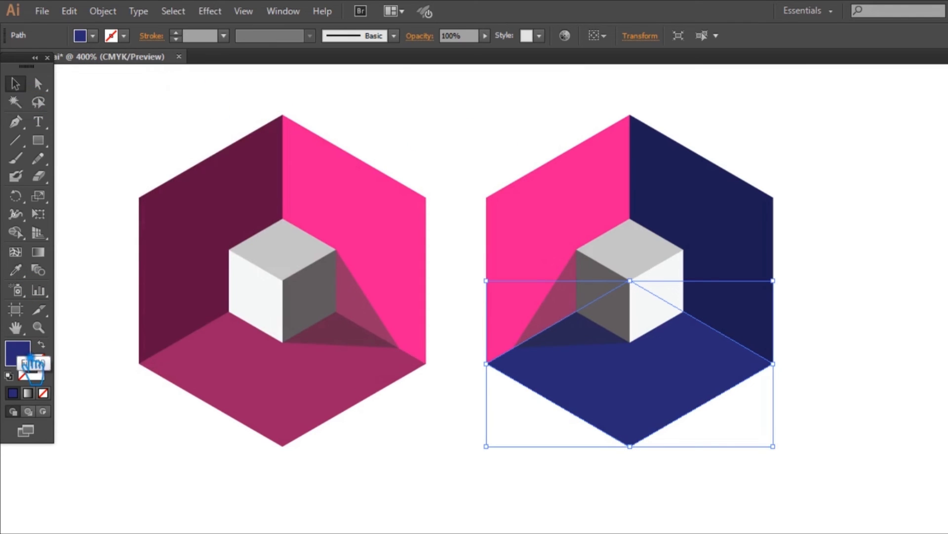
double_click(18, 352)
left_click(330, 196)
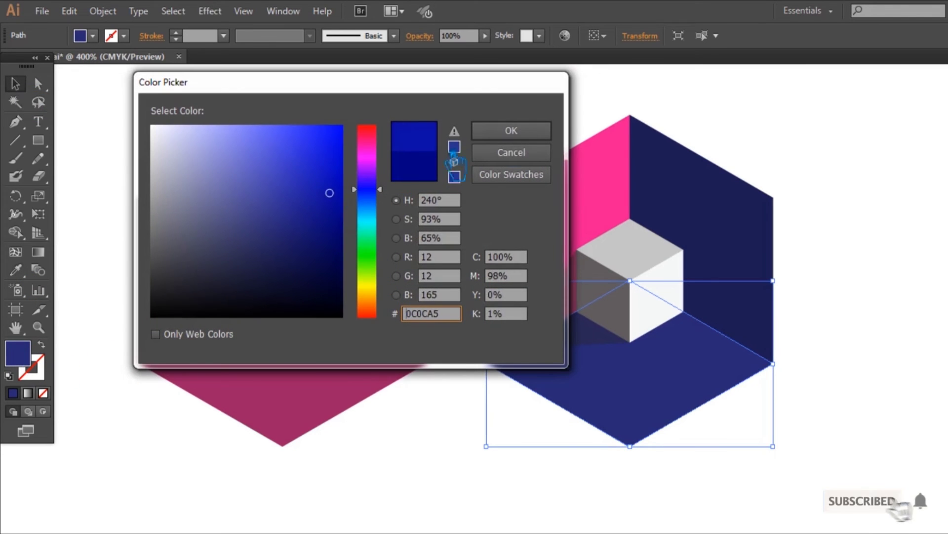
left_click(514, 130)
Step: Copy the floor blue onto the pink left wall and lighten it
left_click(589, 237)
left_click(16, 270)
left_click(663, 370)
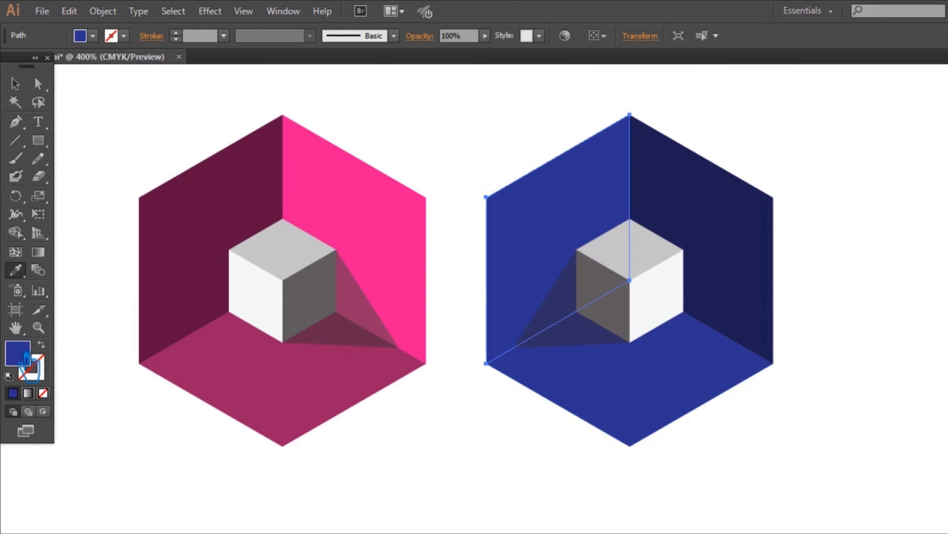
double_click(18, 353)
left_click_drag(303, 218, 271, 133)
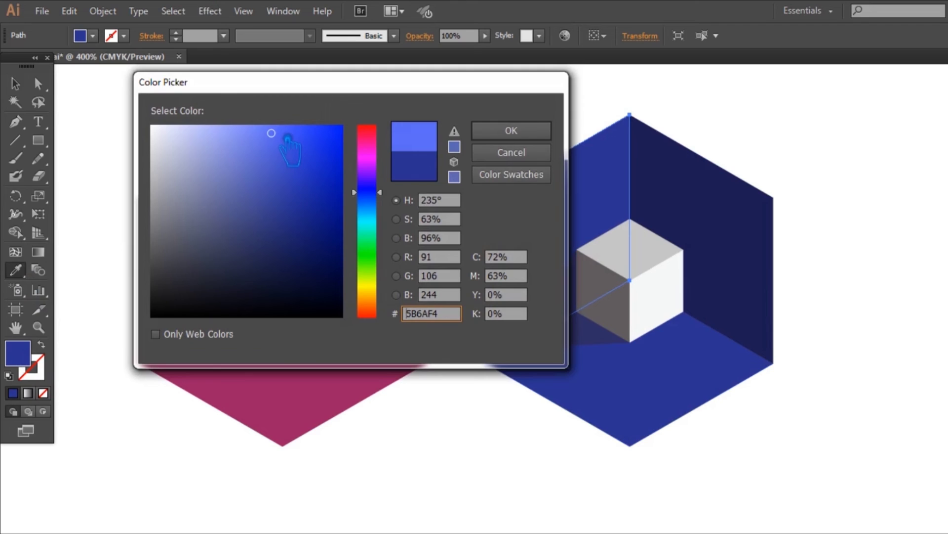
left_click(511, 130)
left_click(15, 83)
left_click(379, 100)
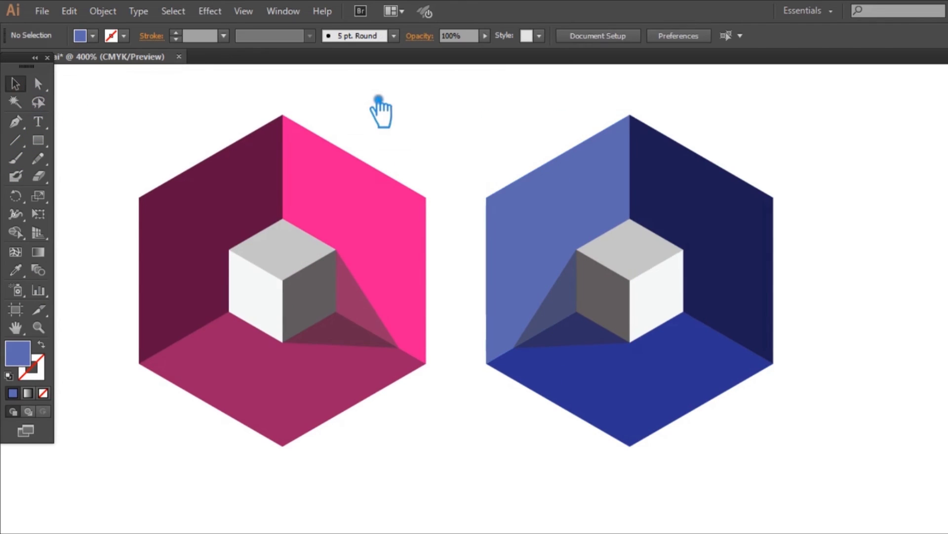
left_click(563, 339)
Step: Give the blue room's shadow the dark navy wall colour at 30% opacity
left_click(15, 269)
left_click(737, 222)
left_click(24, 84)
left_click(485, 38)
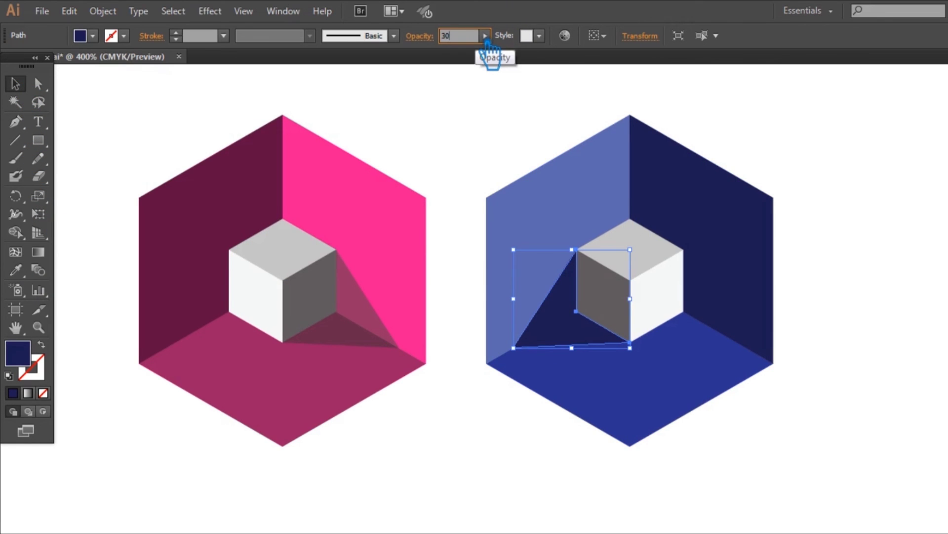
key("Return")
left_click(932, 360)
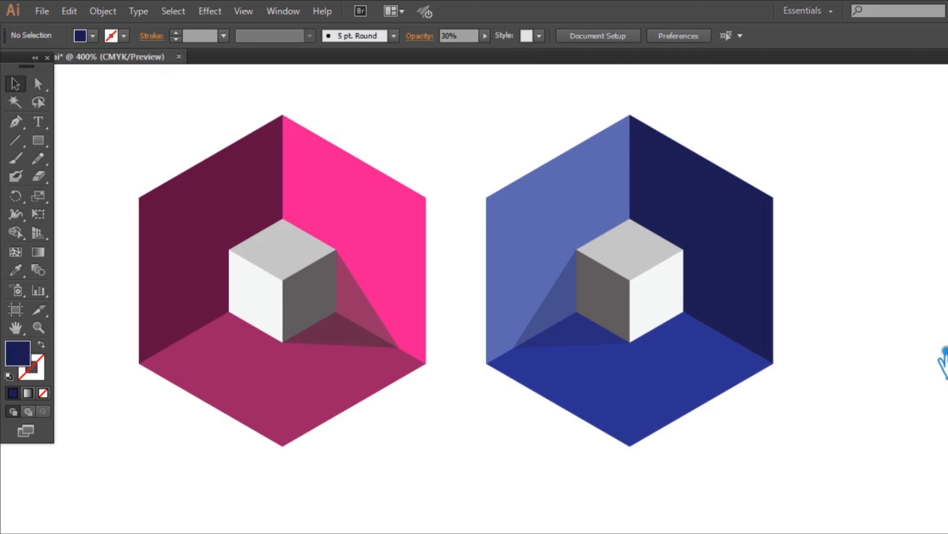
mouse_move(868, 410)
left_mouse_down()
mouse_move(911, 420)
mouse_move(911, 433)
left_mouse_up()
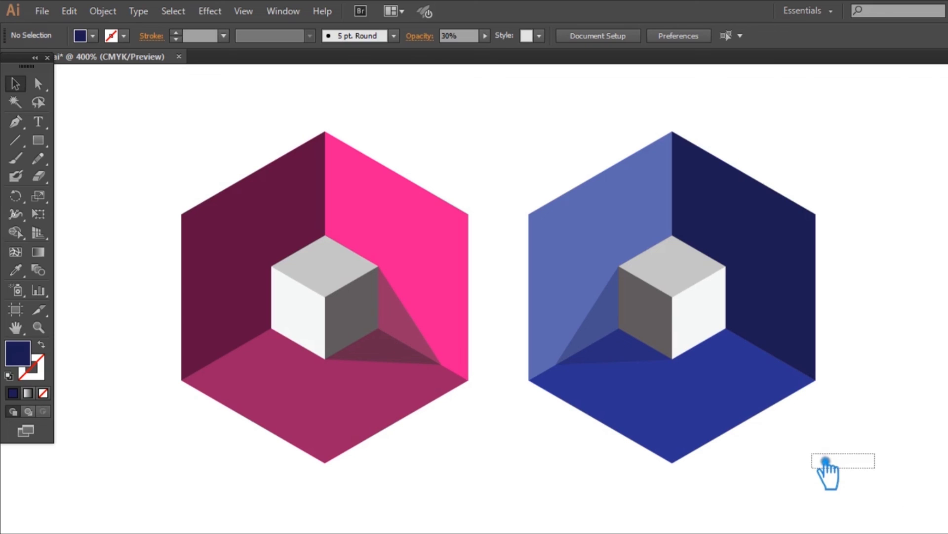
Step: Select the entire blue room and nudge it one arrow-key step left toward the pink room
left_click_drag(811, 471, 516, 171)
key("Left")
key("Left")
key("Left")
left_click(941, 297)
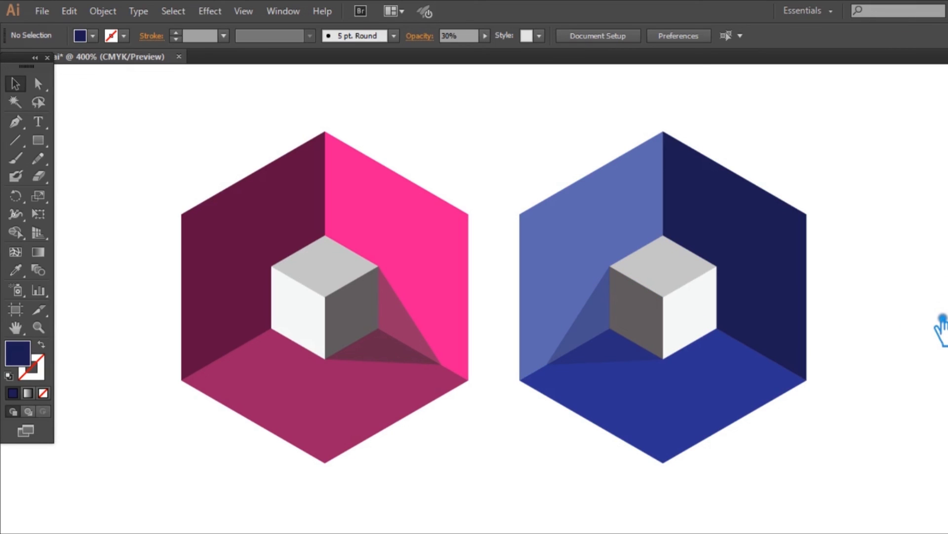